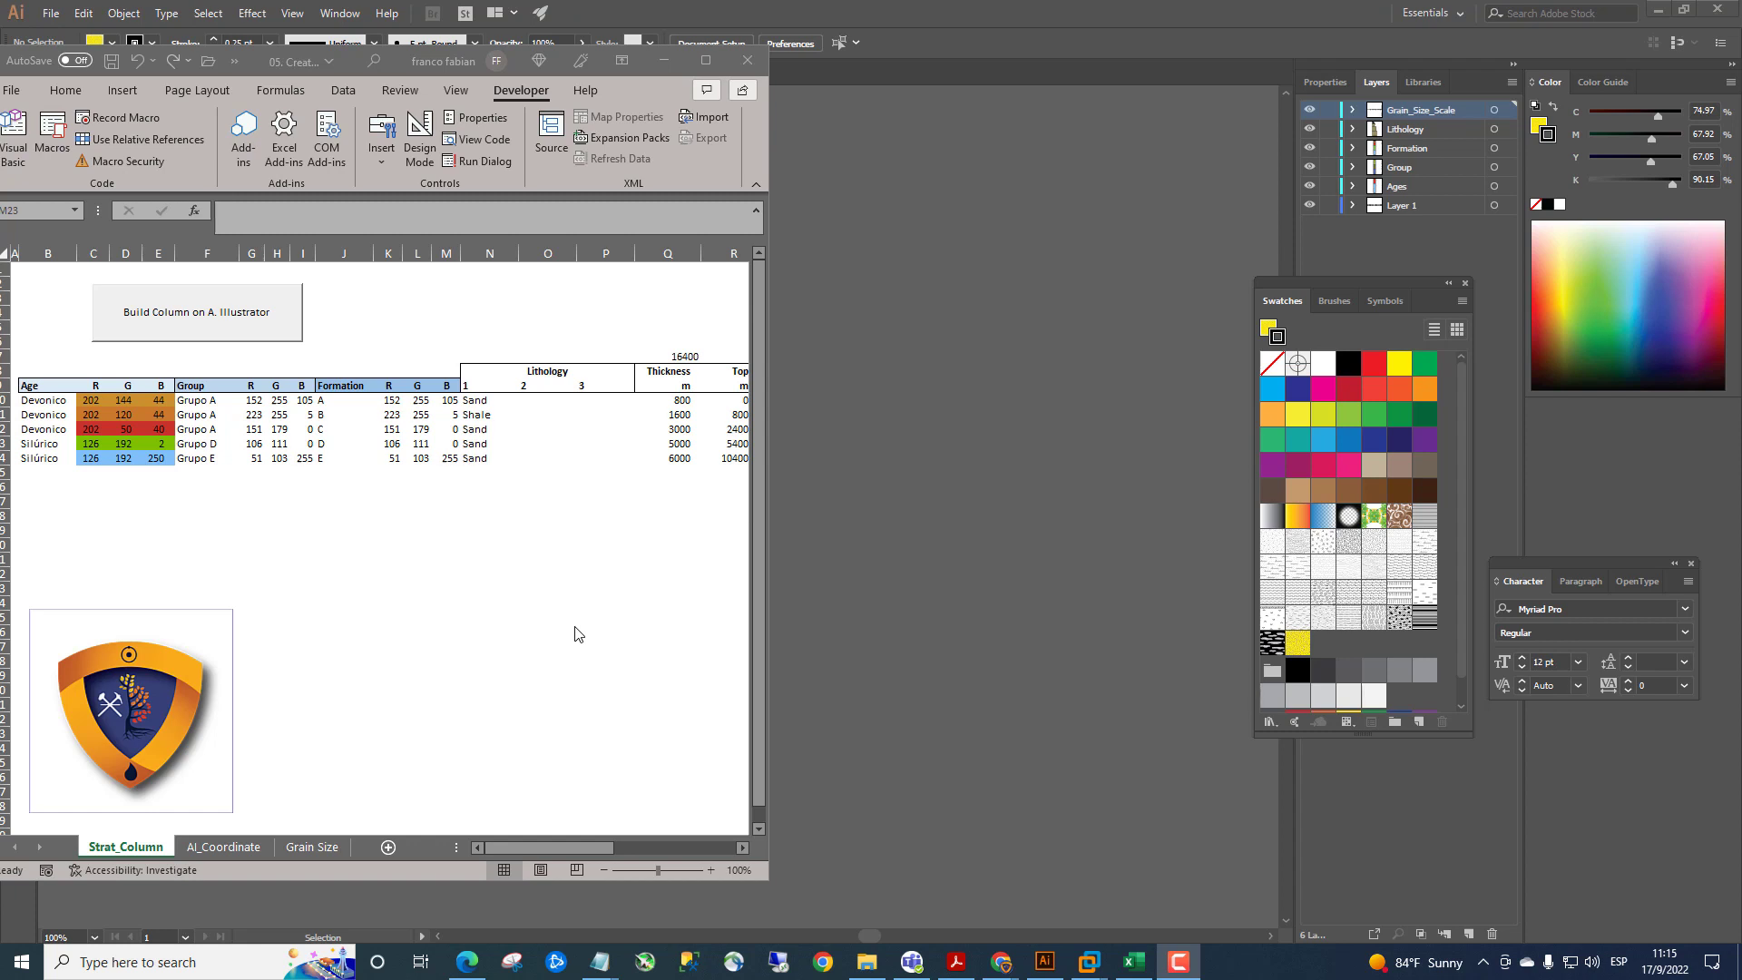
# Select cell I12 in the Strat_Column sheet, then bring the Illustrator column drawing forward
pyautogui.click(447, 587)
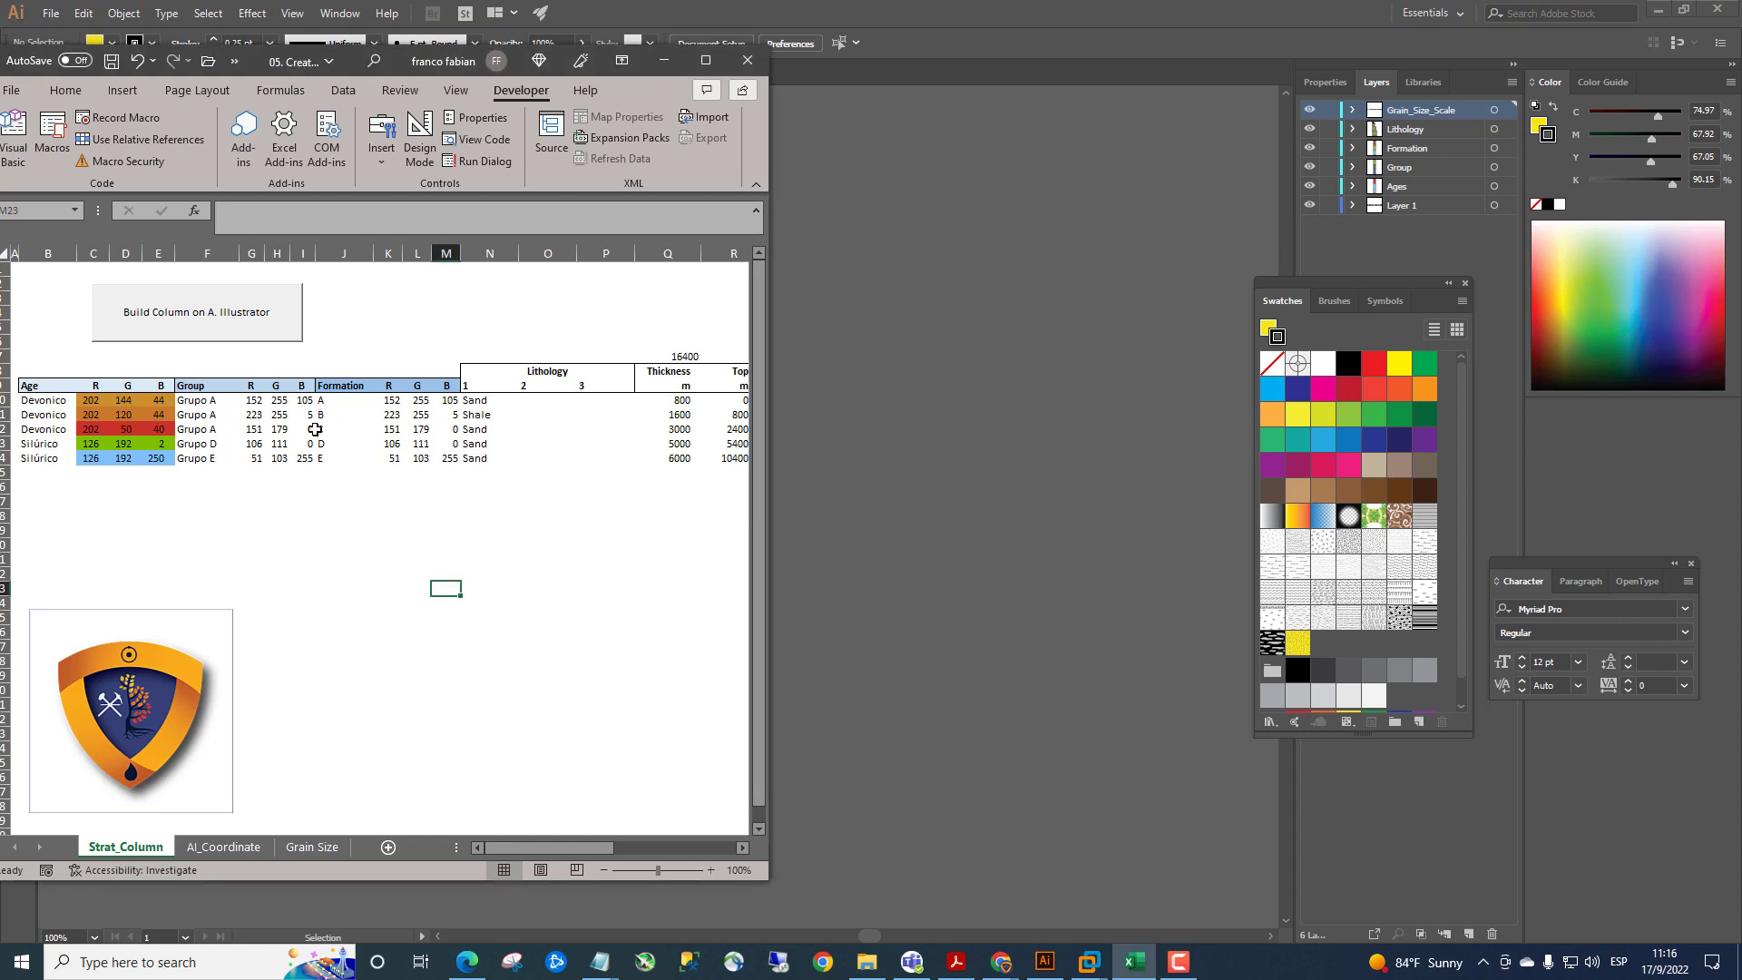
pyautogui.click(305, 429)
pyautogui.click(923, 458)
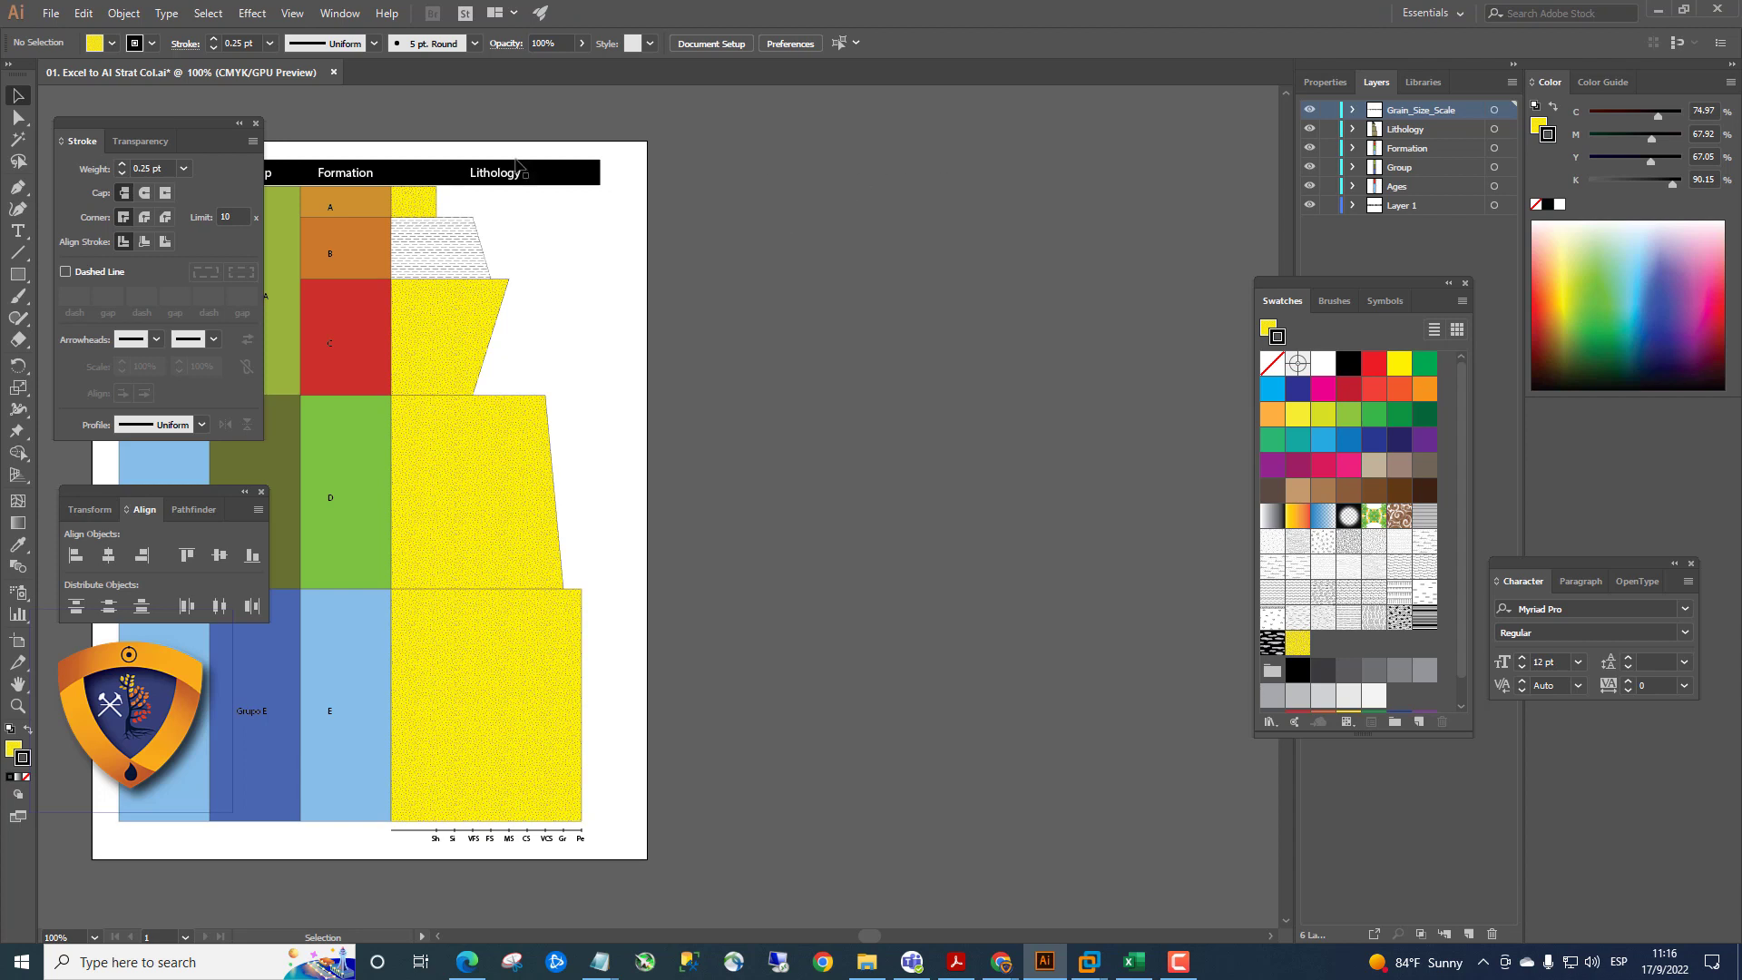
# Put Illustrator in the right half, move Swatches aside, and nudge Excel rightward
pyautogui.click(1683, 12)
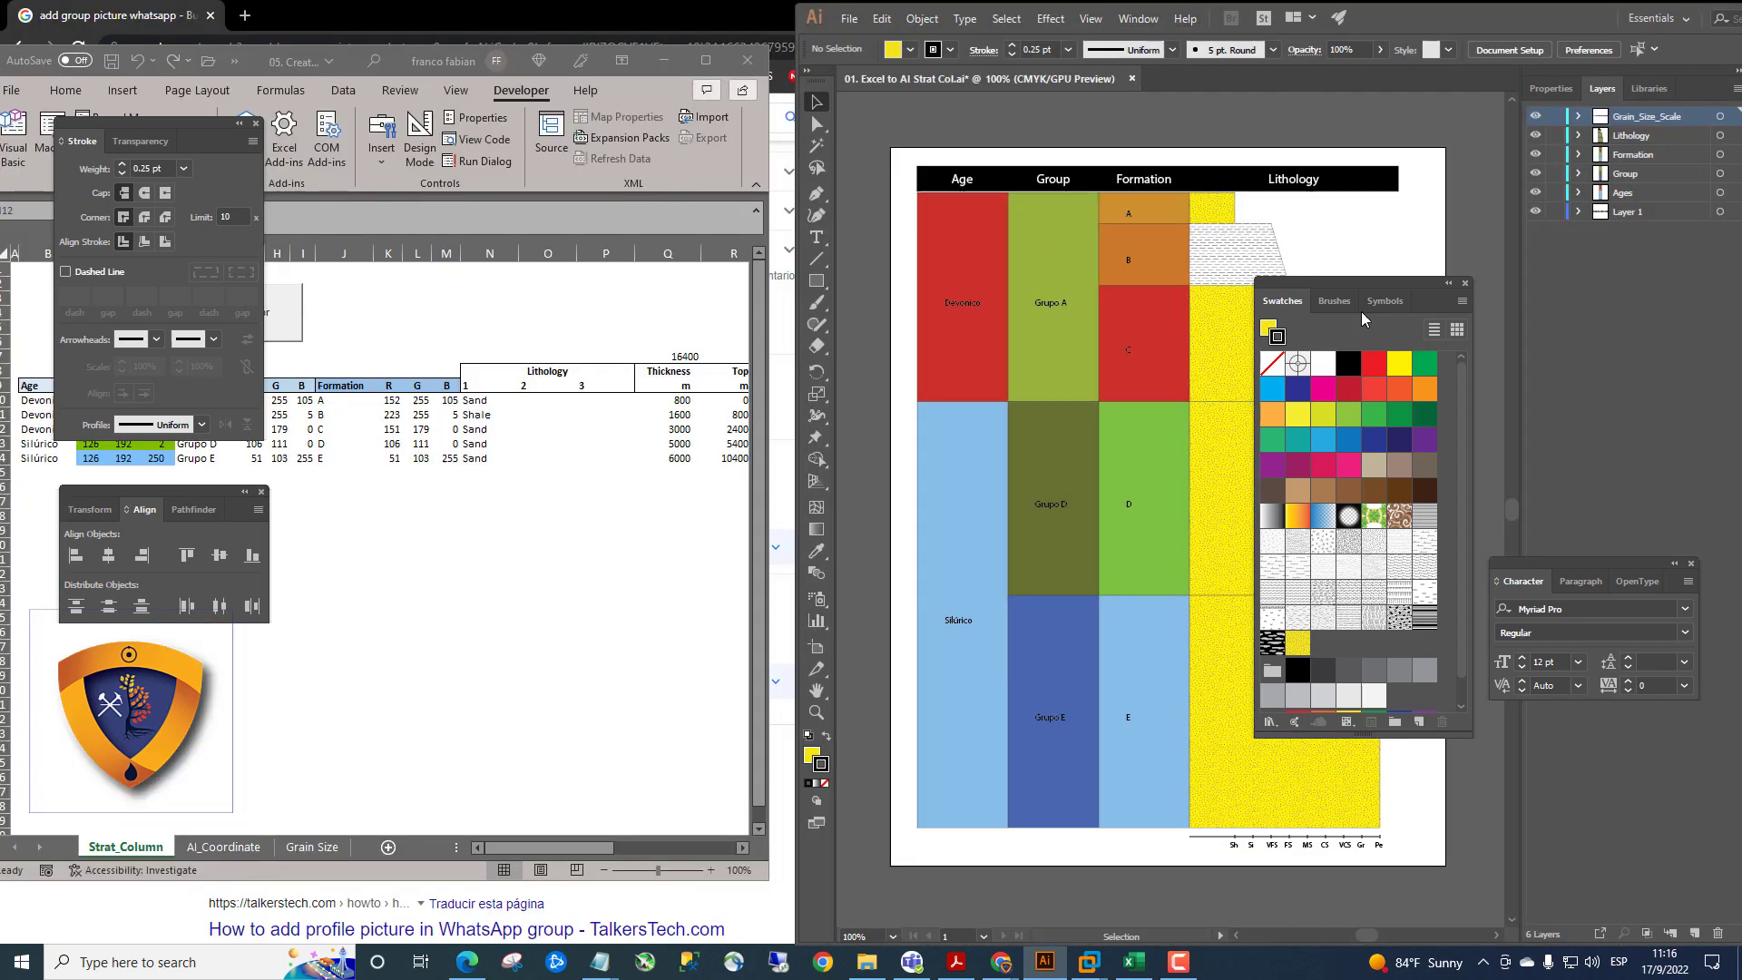
pyautogui.moveTo(1392, 290); pyautogui.dragTo(1587, 320)
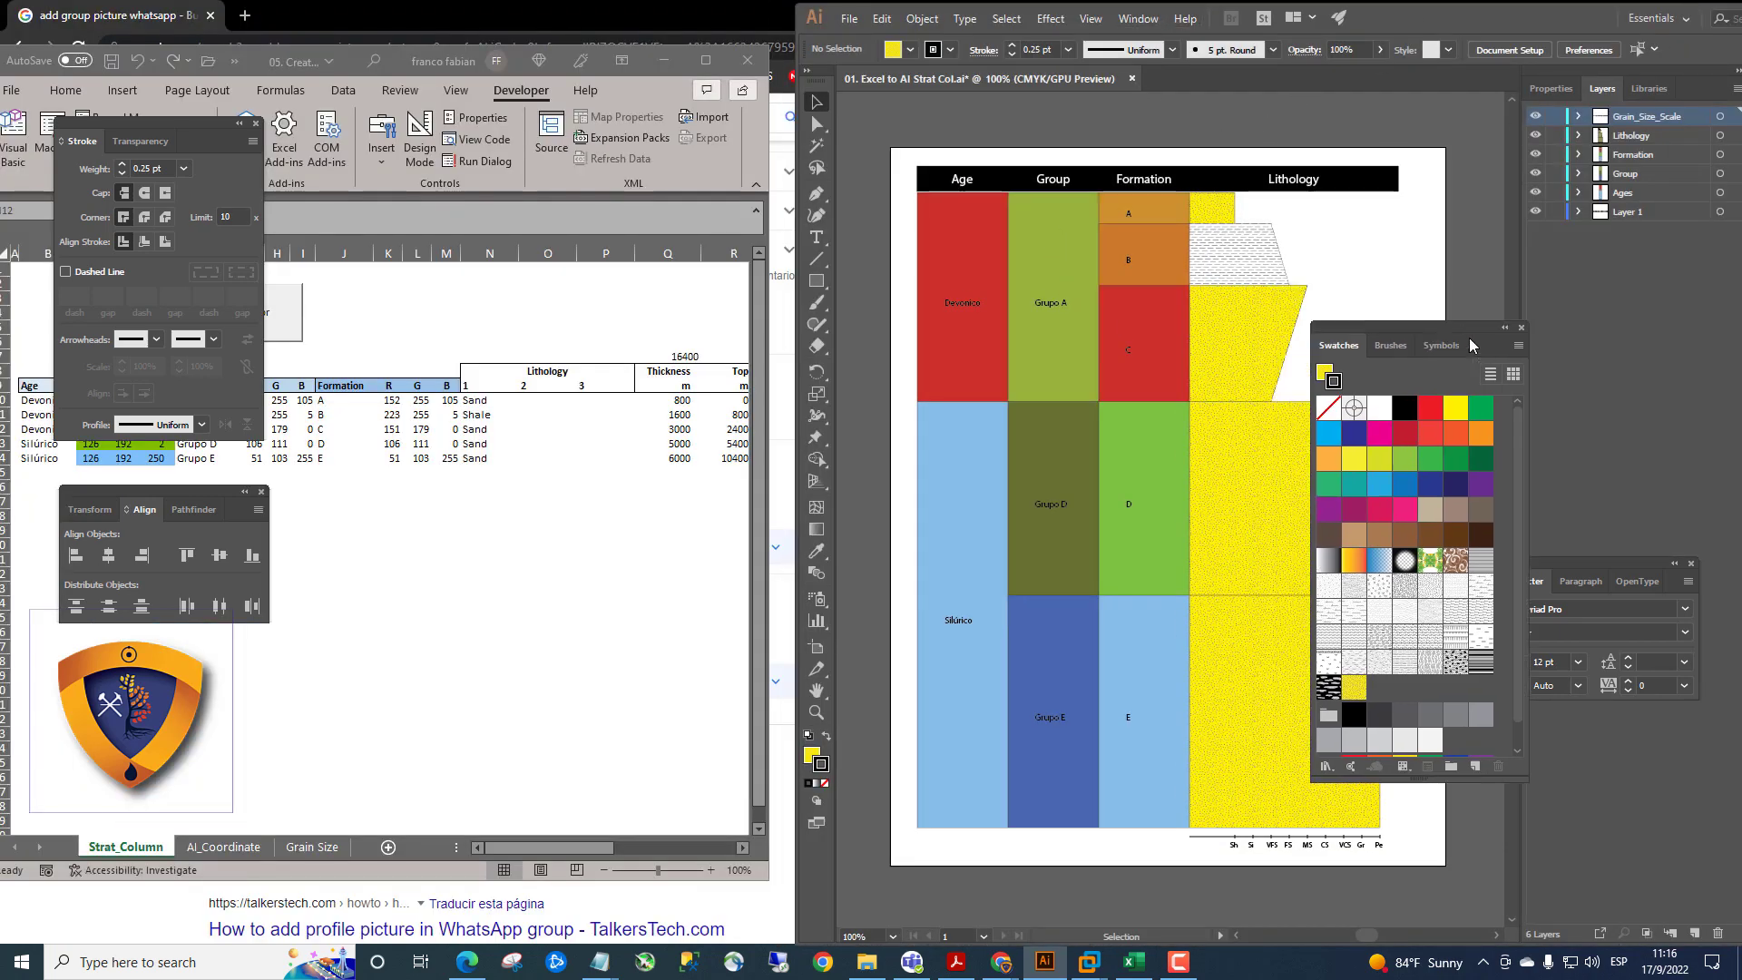
pyautogui.click(450, 309)
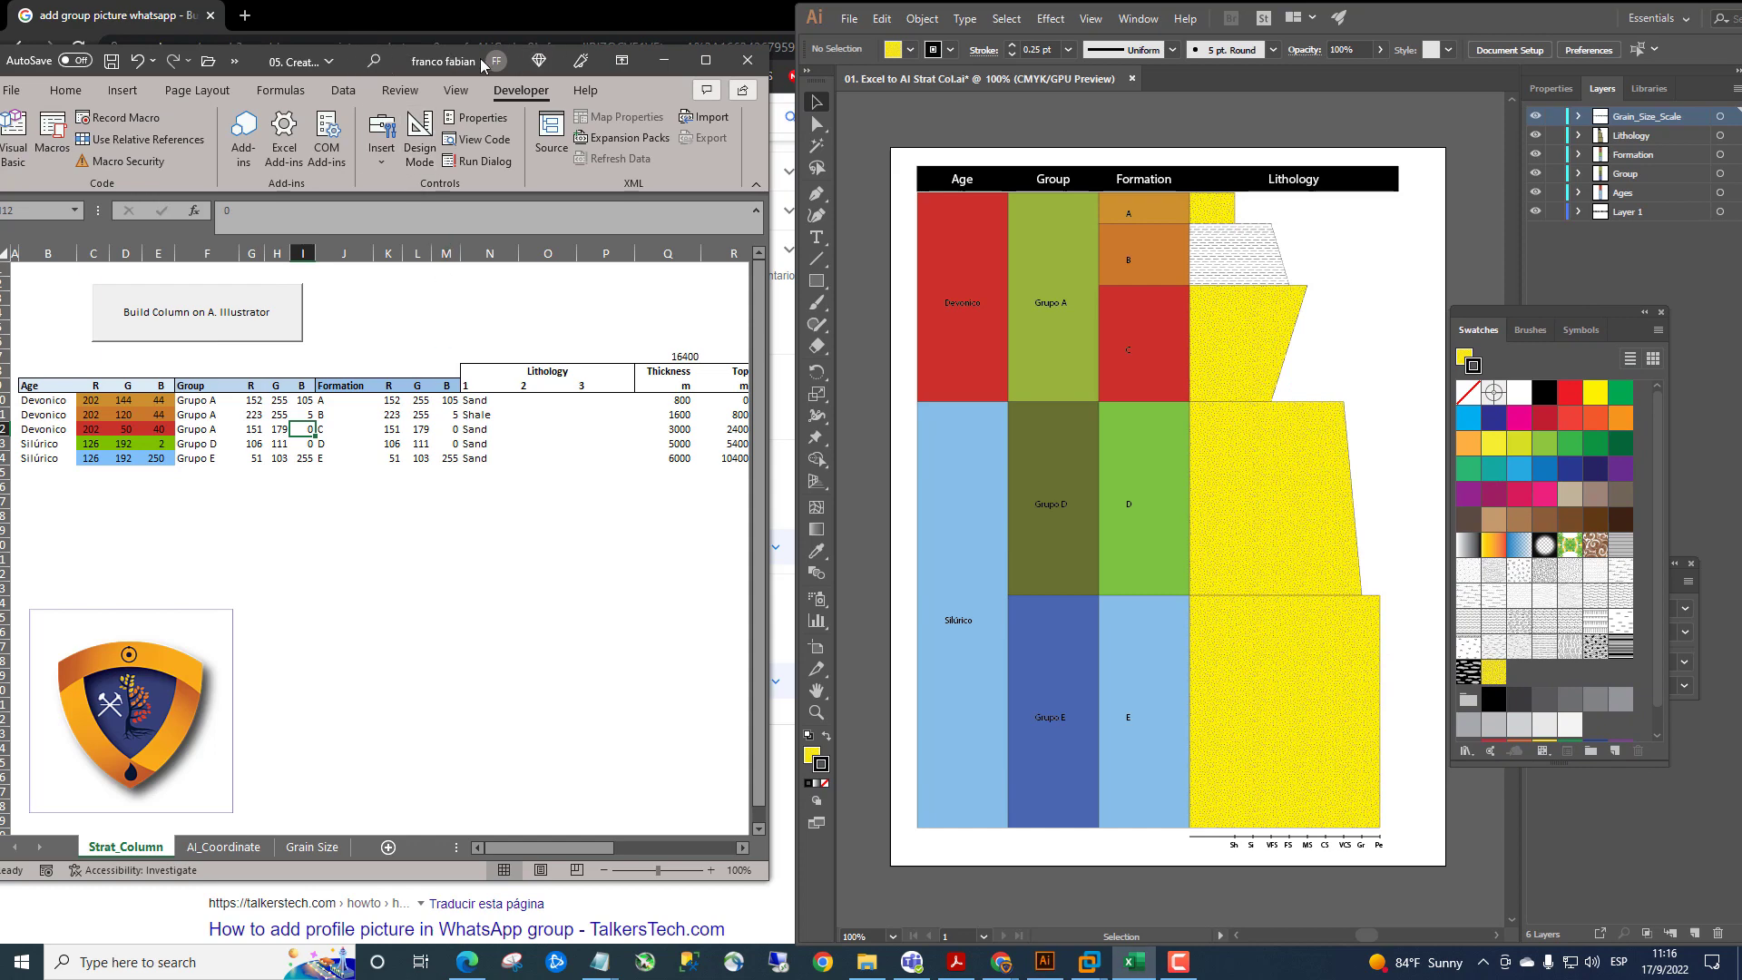
pyautogui.moveTo(433, 69); pyautogui.dragTo(453, 67)
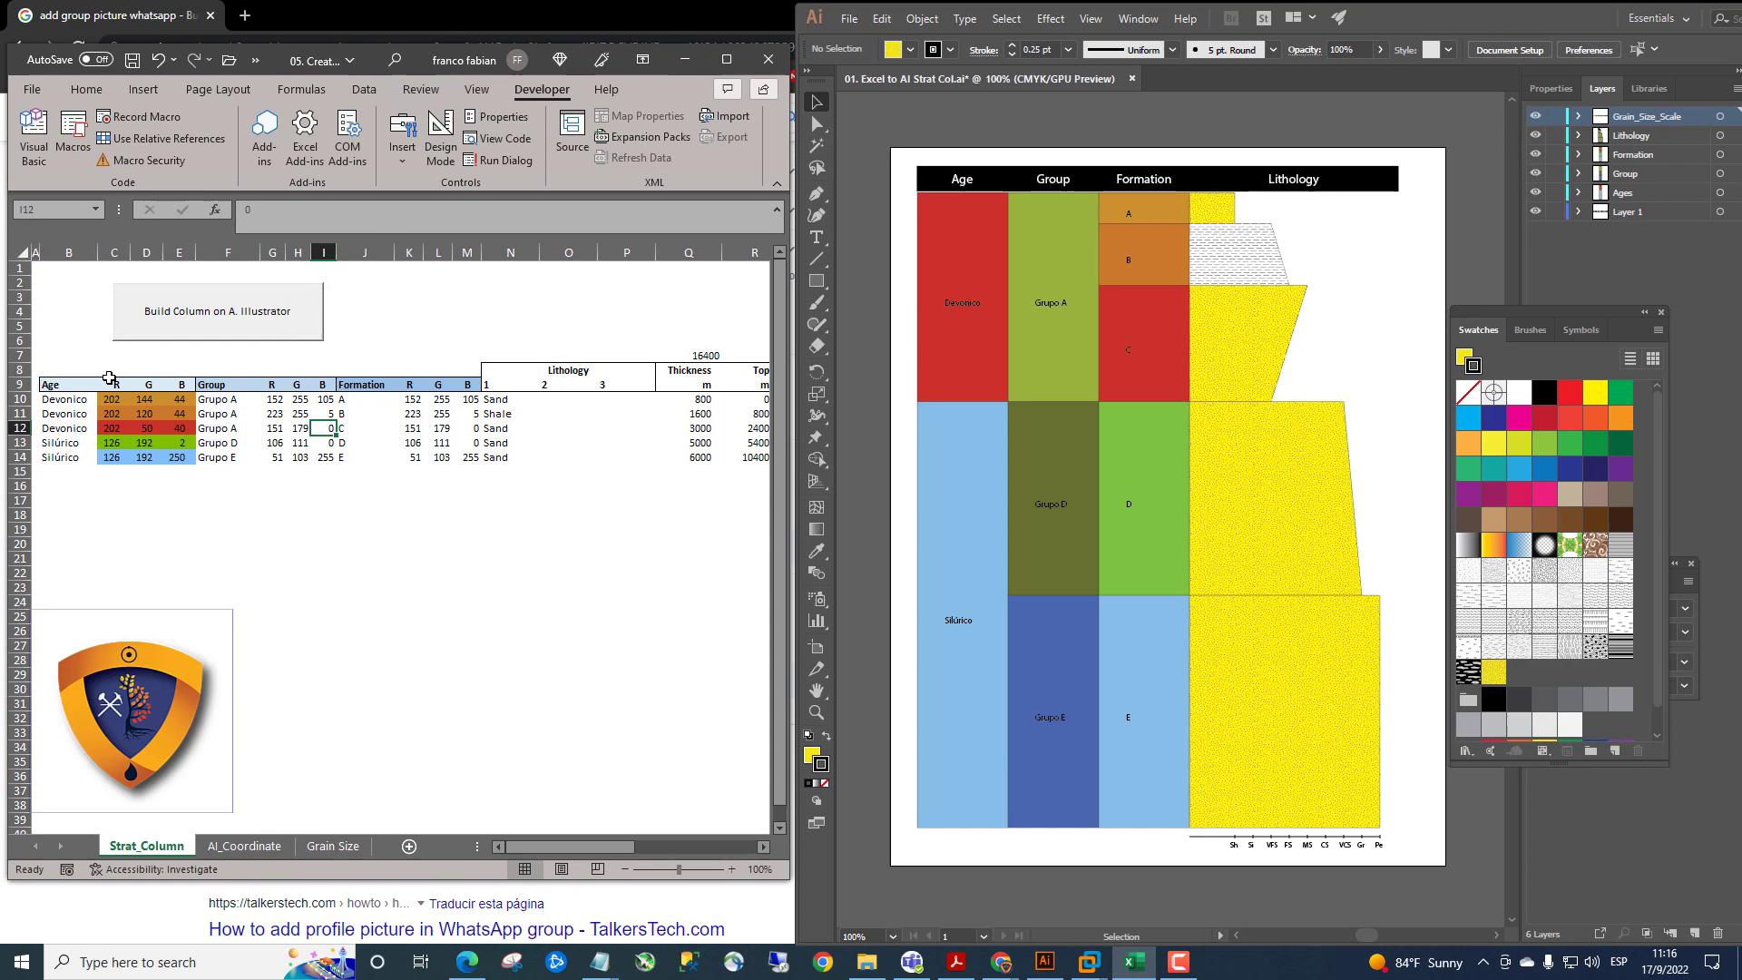
pyautogui.click(71, 395)
pyautogui.hotkey('shift', 'Down')
pyautogui.hotkey('shift', 'Down')
pyautogui.hotkey('shift', 'Down')
pyautogui.hotkey('shift', 'Down')
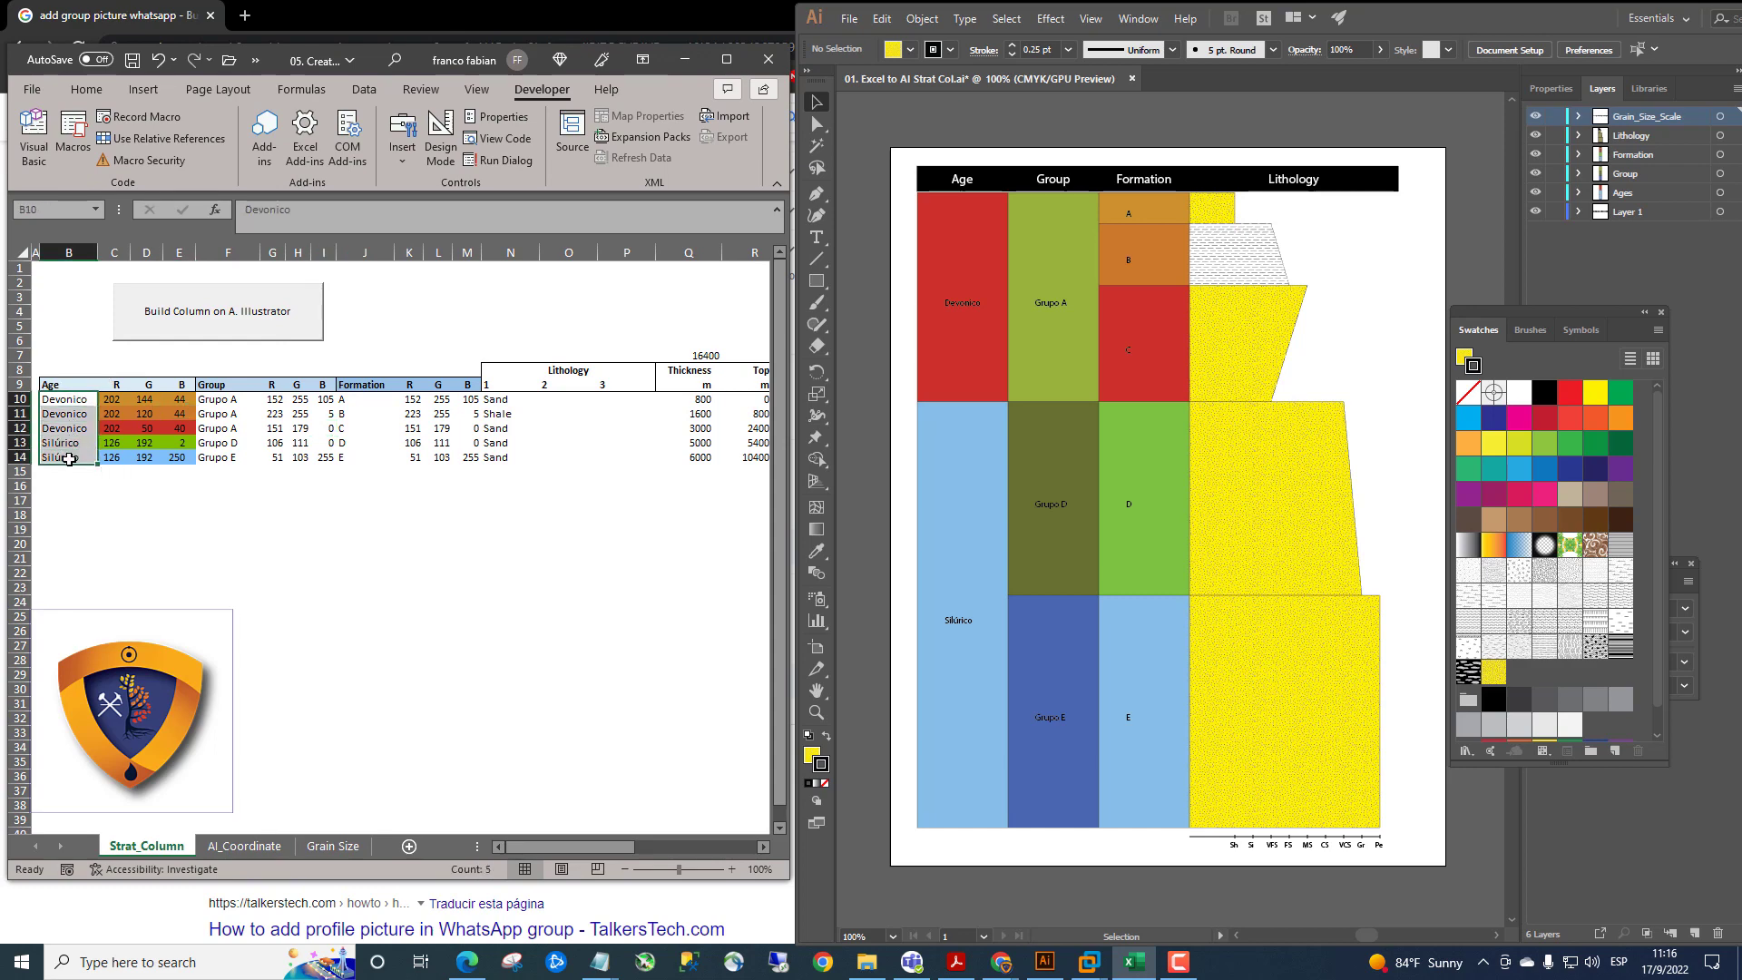
pyautogui.moveTo(228, 401); pyautogui.dragTo(229, 455)
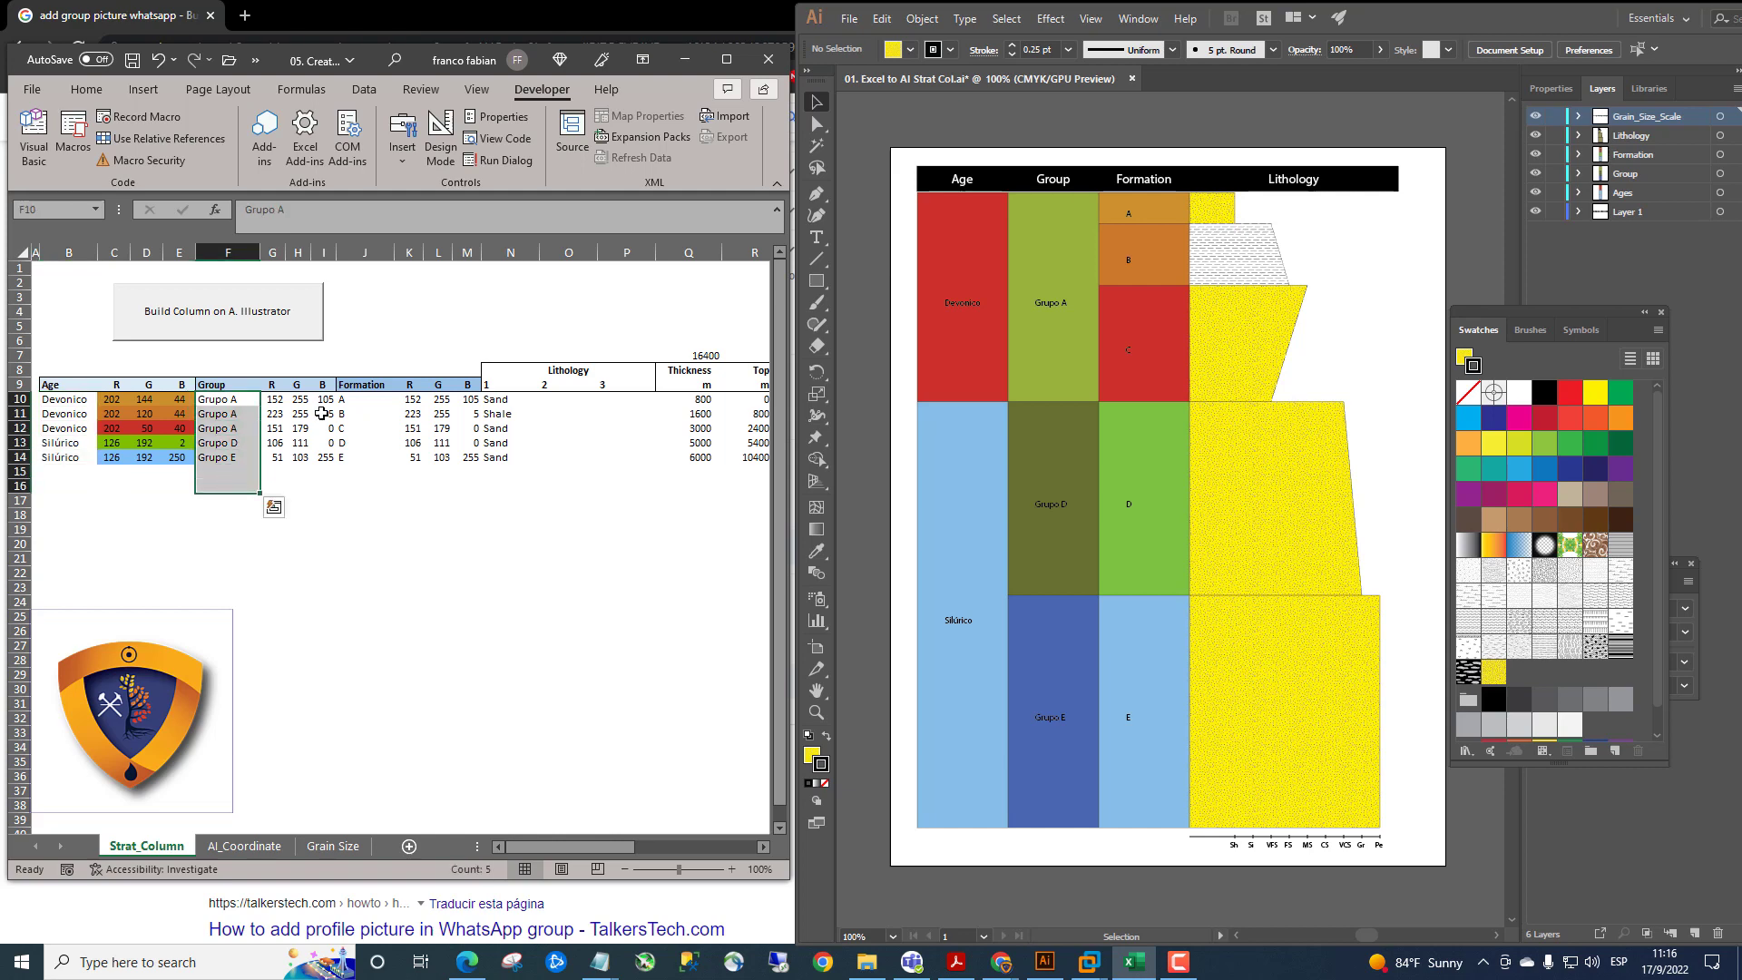
pyautogui.moveTo(376, 401); pyautogui.dragTo(373, 458)
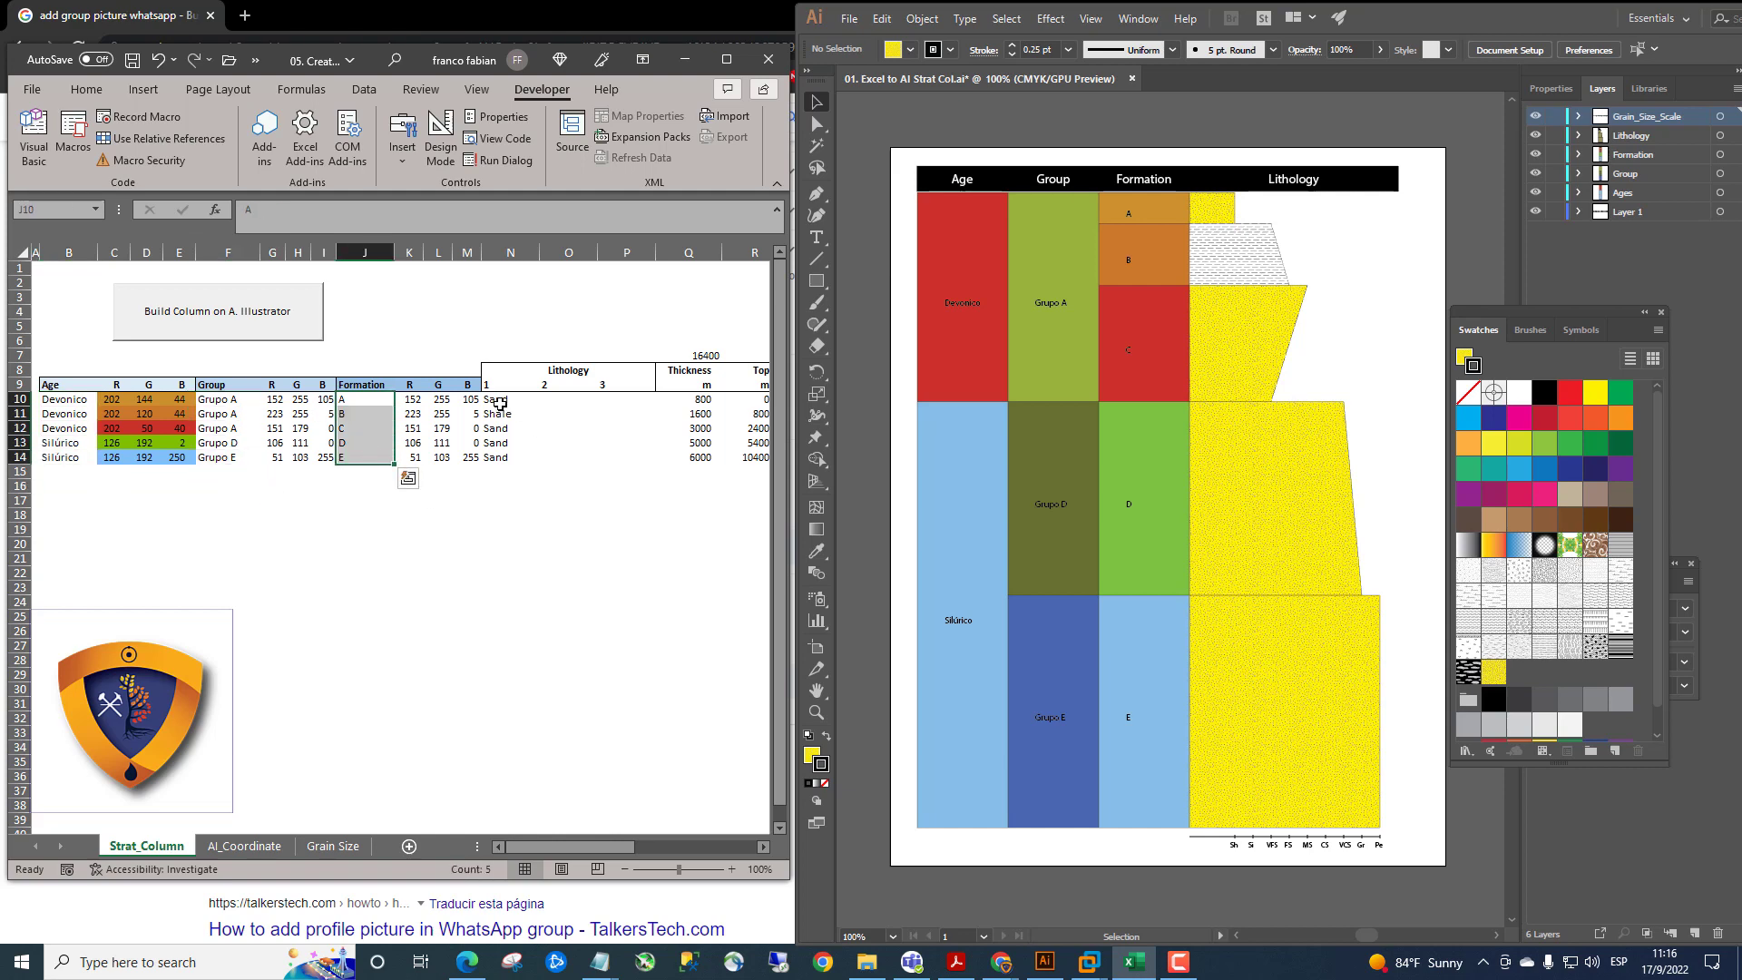
pyautogui.moveTo(501, 400); pyautogui.dragTo(504, 457)
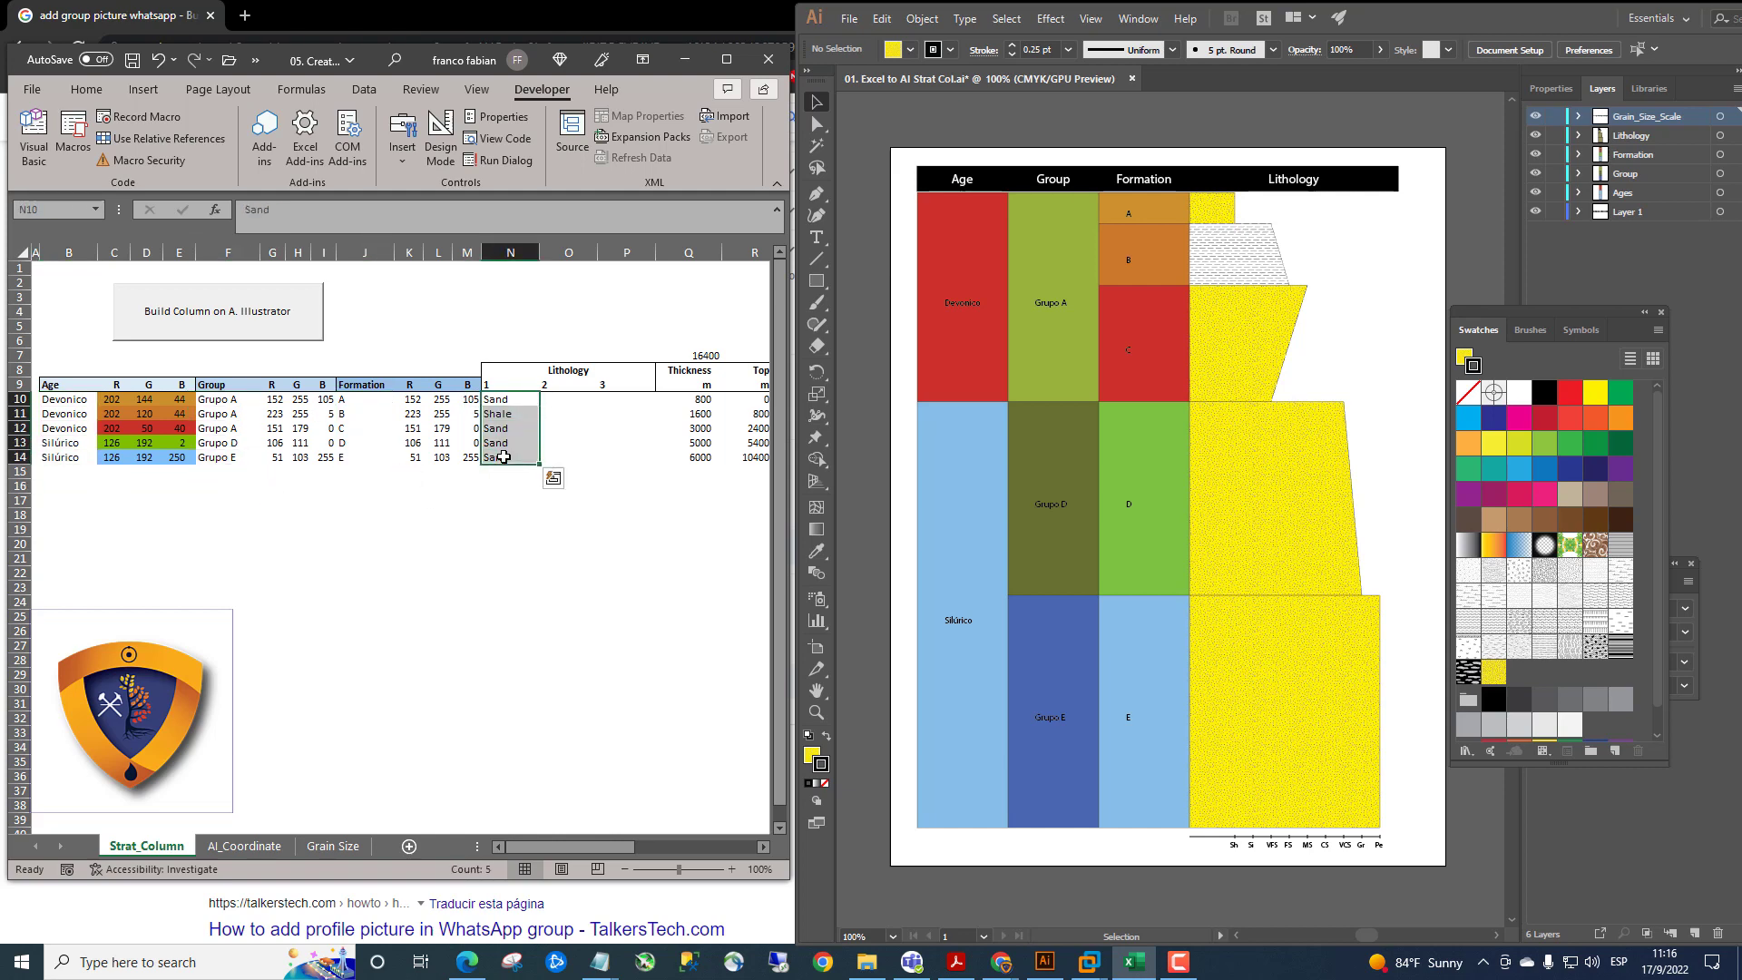
pyautogui.click(512, 399)
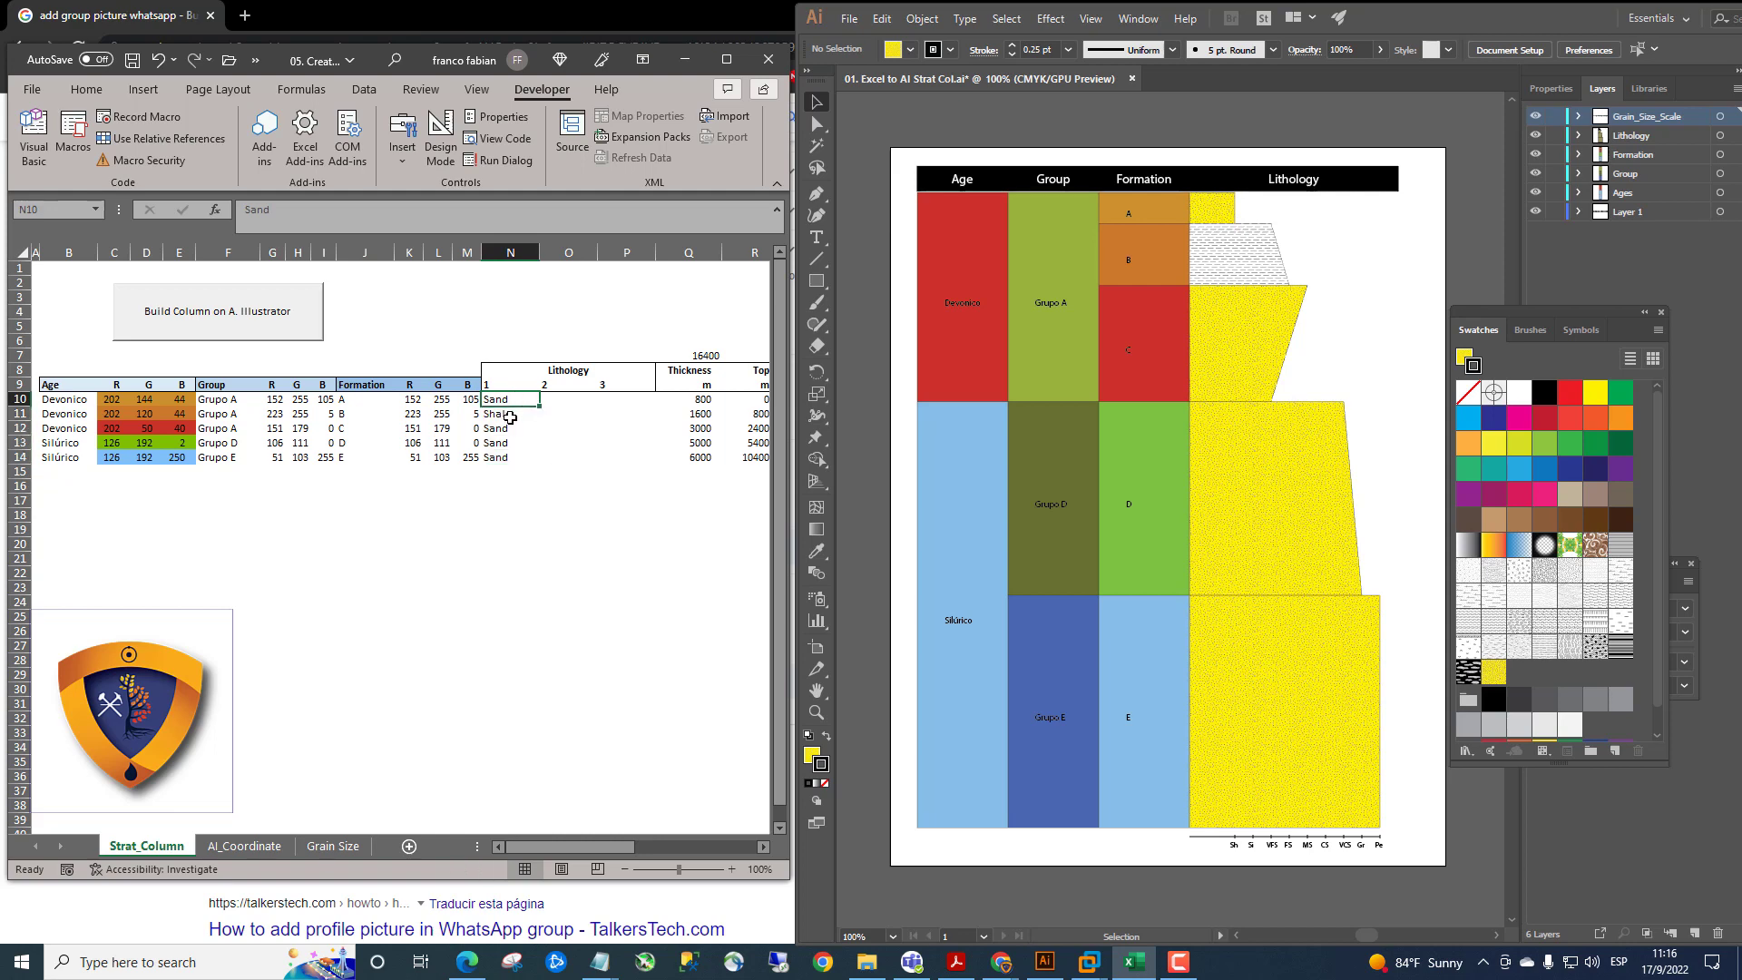
pyautogui.click(511, 414)
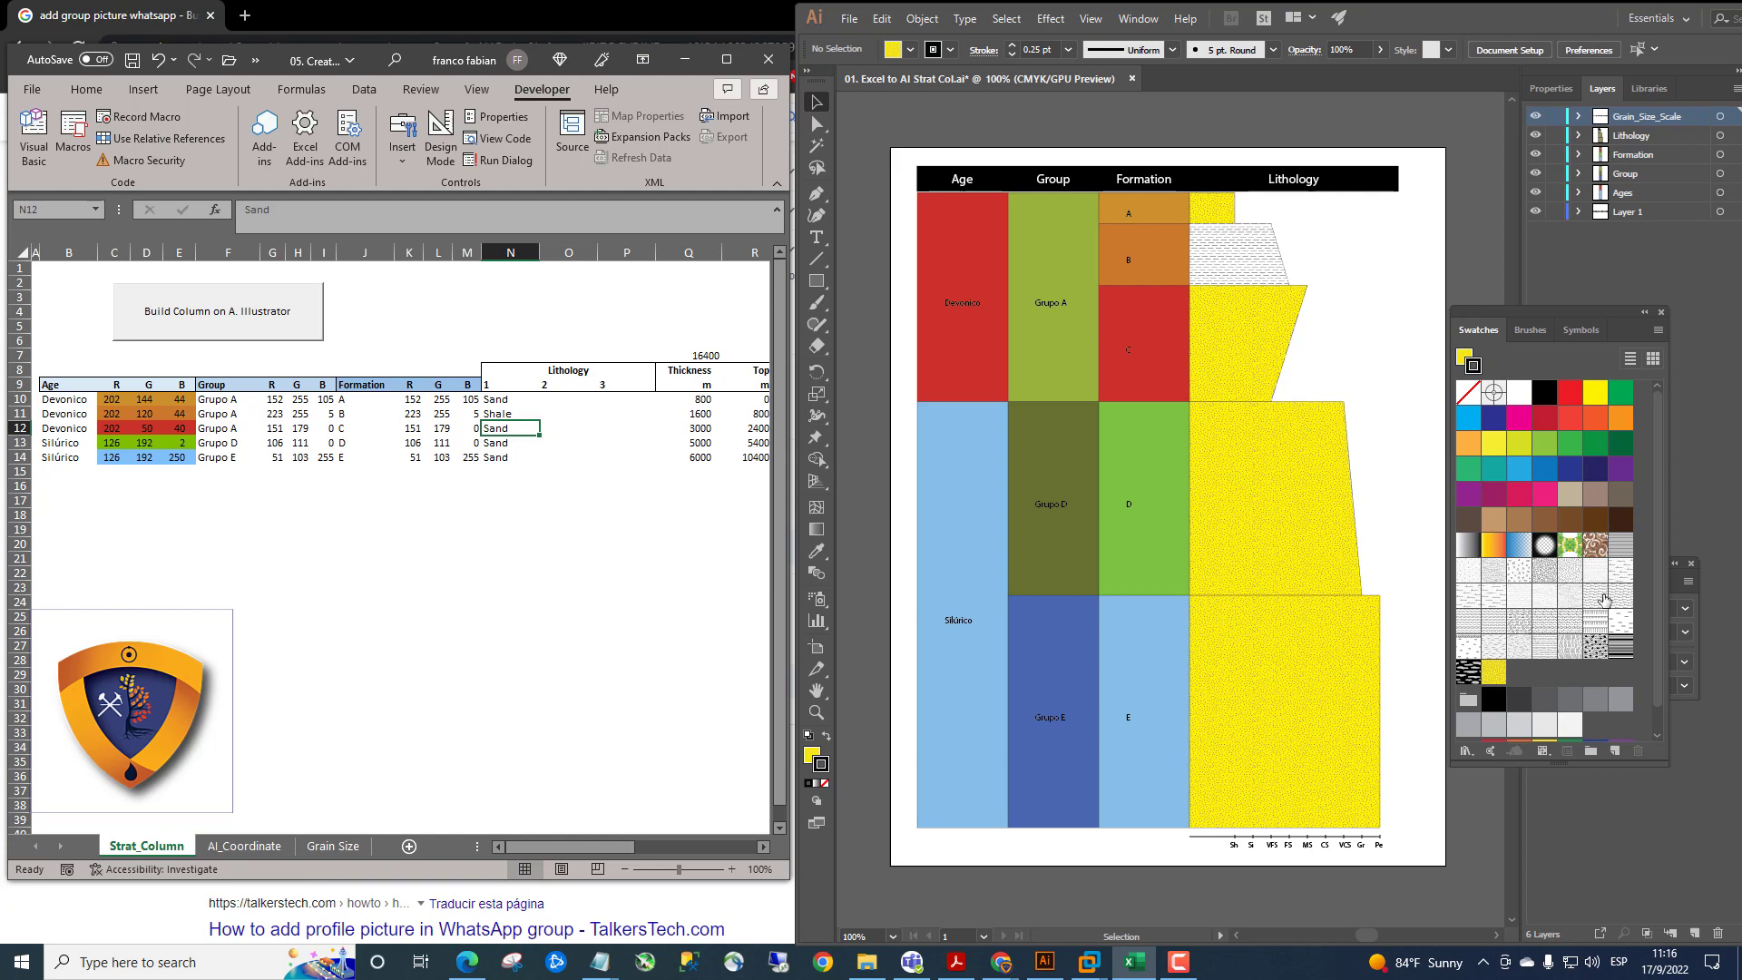
pyautogui.click(395, 529)
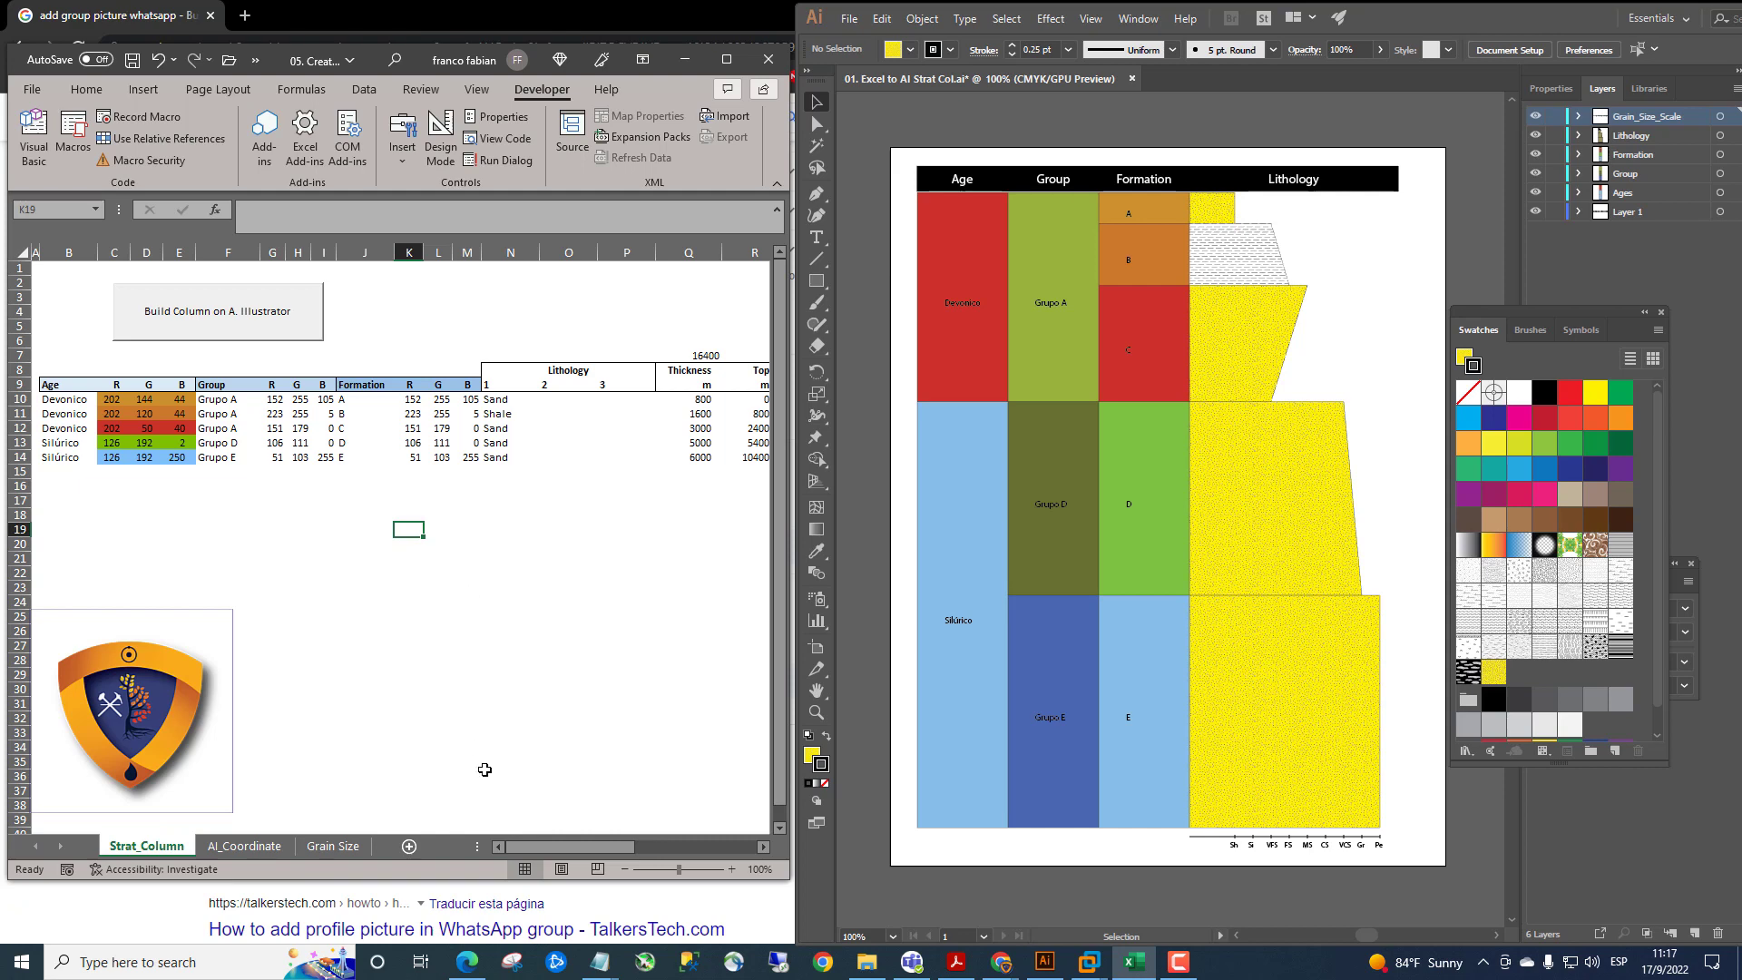
pyautogui.moveTo(541, 843); pyautogui.dragTo(595, 835)
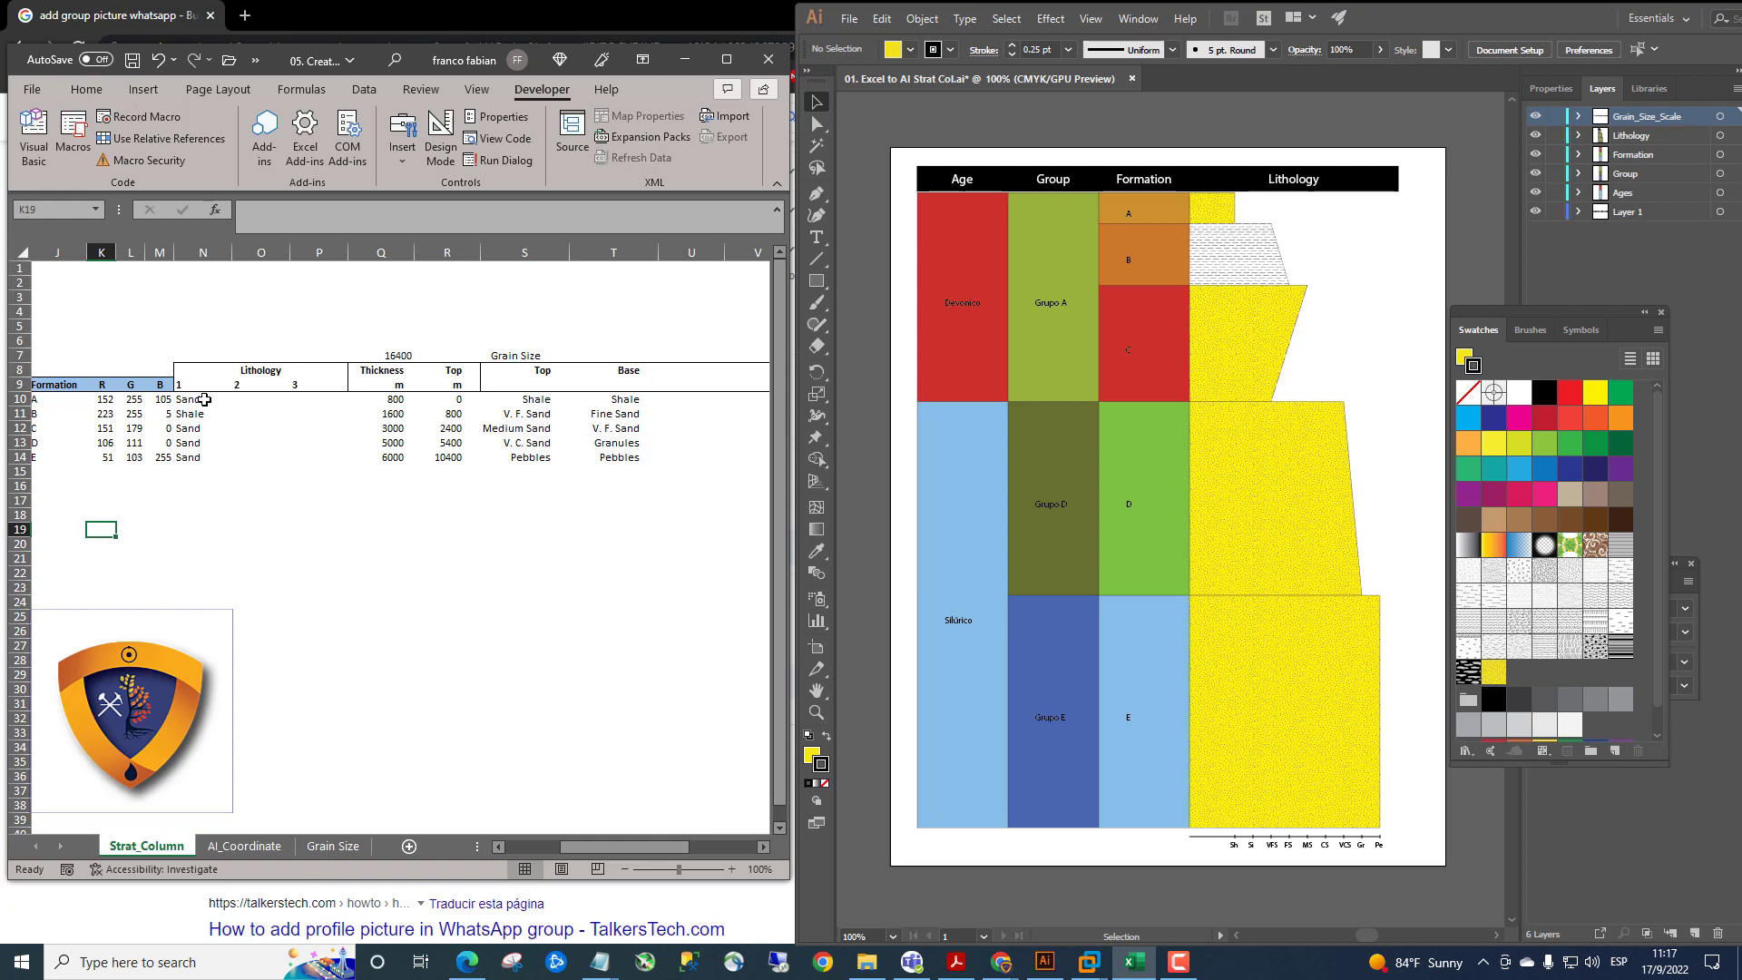
pyautogui.moveTo(205, 400); pyautogui.dragTo(311, 396)
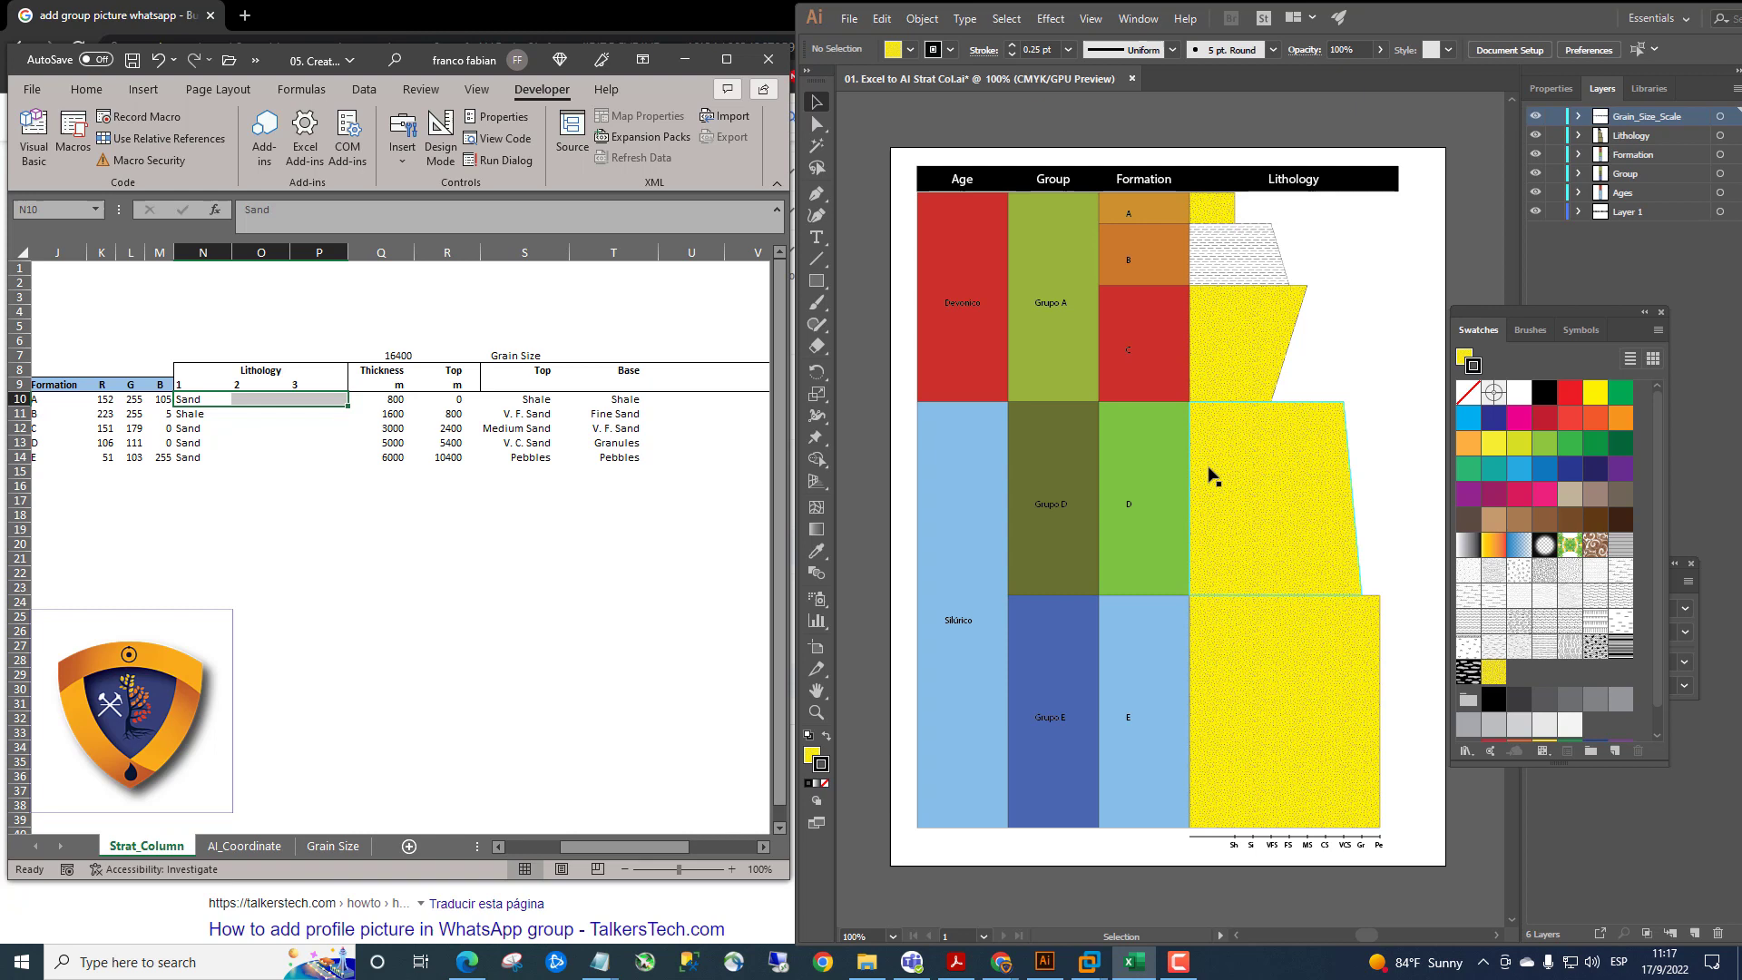
pyautogui.moveTo(211, 398); pyautogui.dragTo(207, 459)
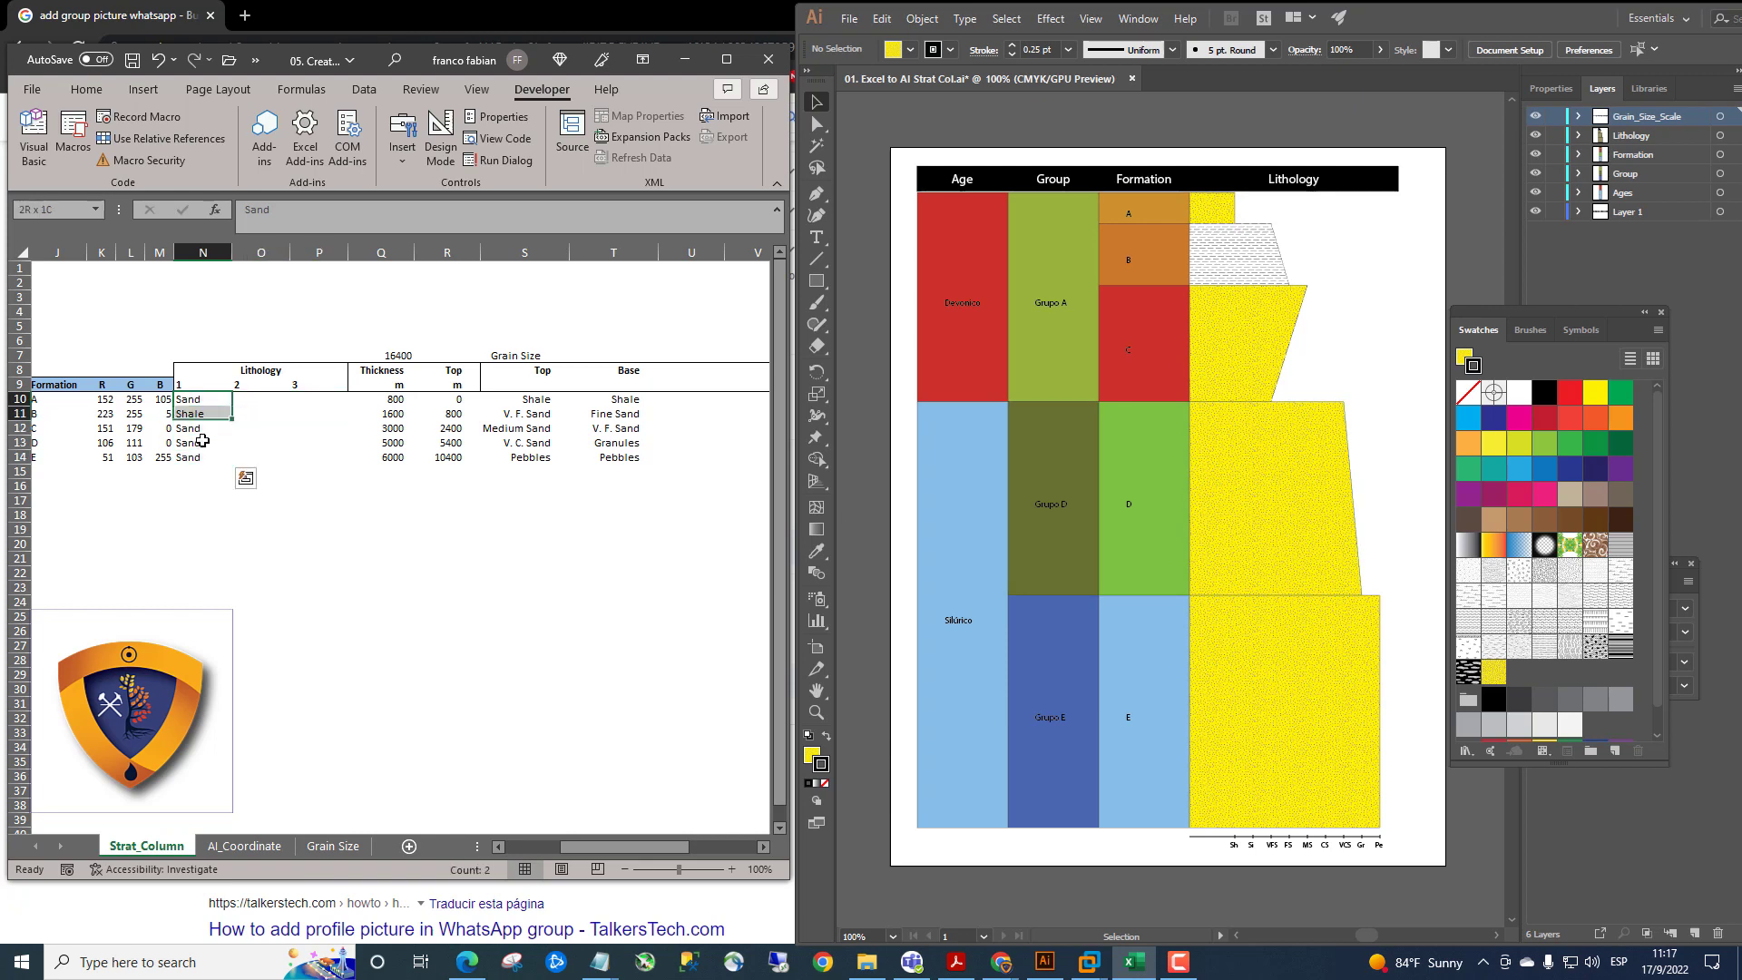
pyautogui.moveTo(202, 398); pyautogui.dragTo(205, 459)
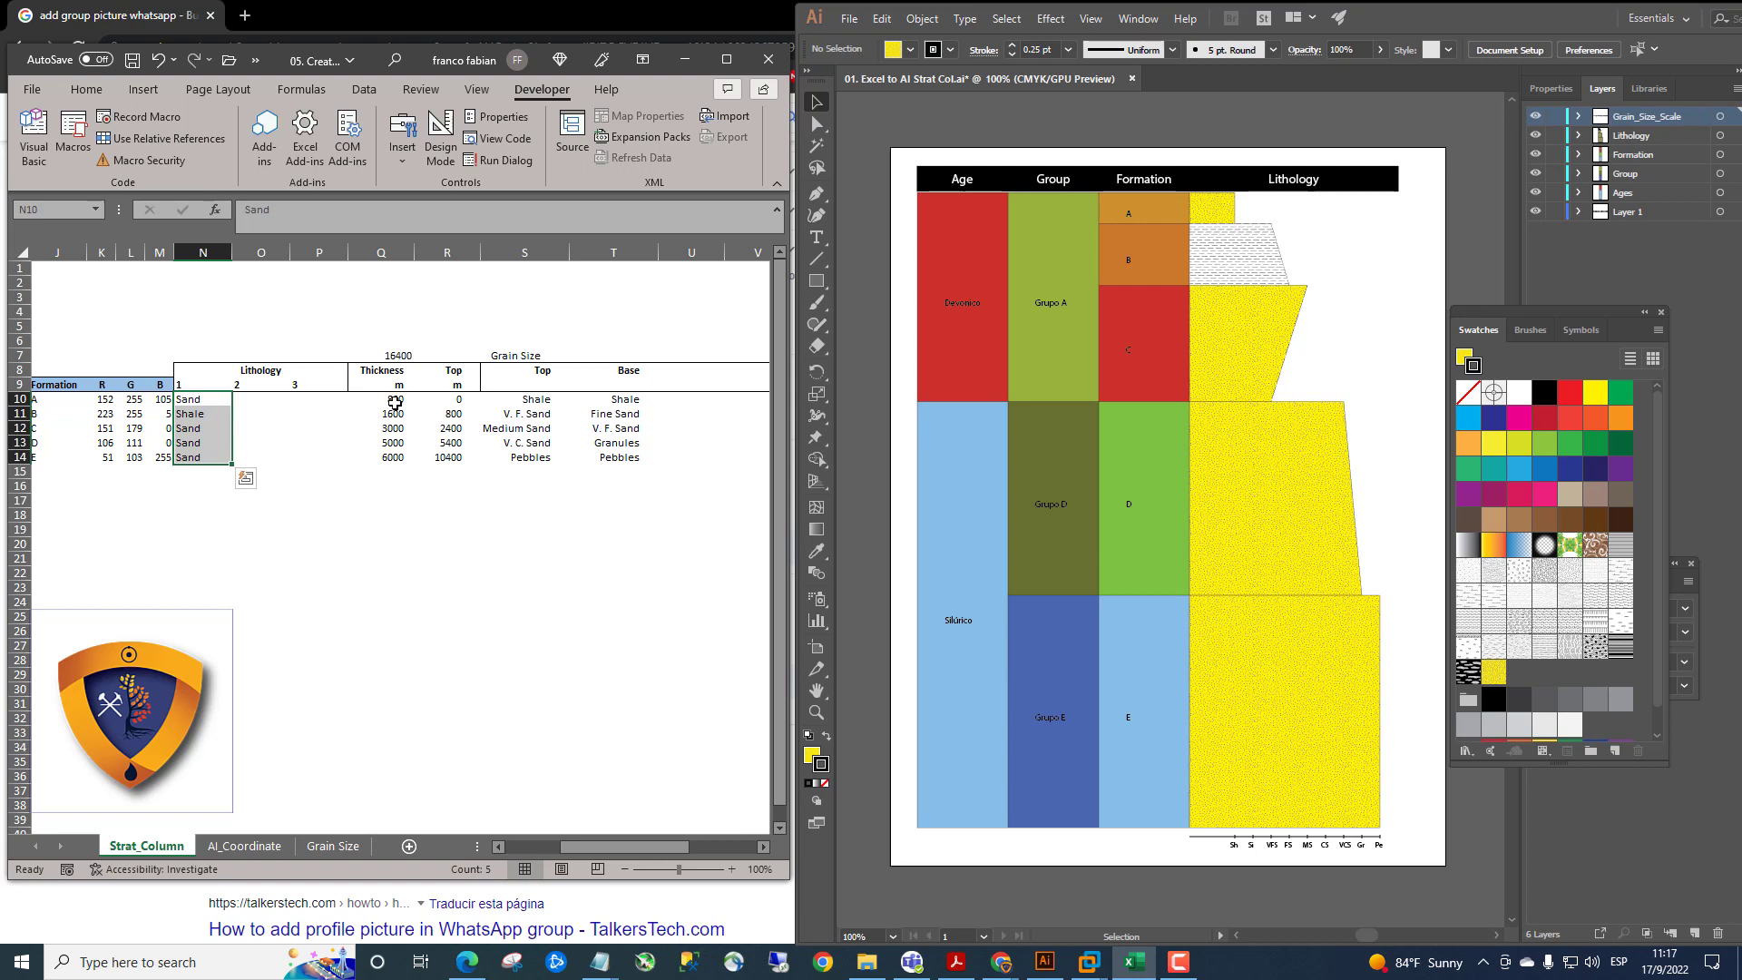
pyautogui.moveTo(394, 399); pyautogui.dragTo(395, 459)
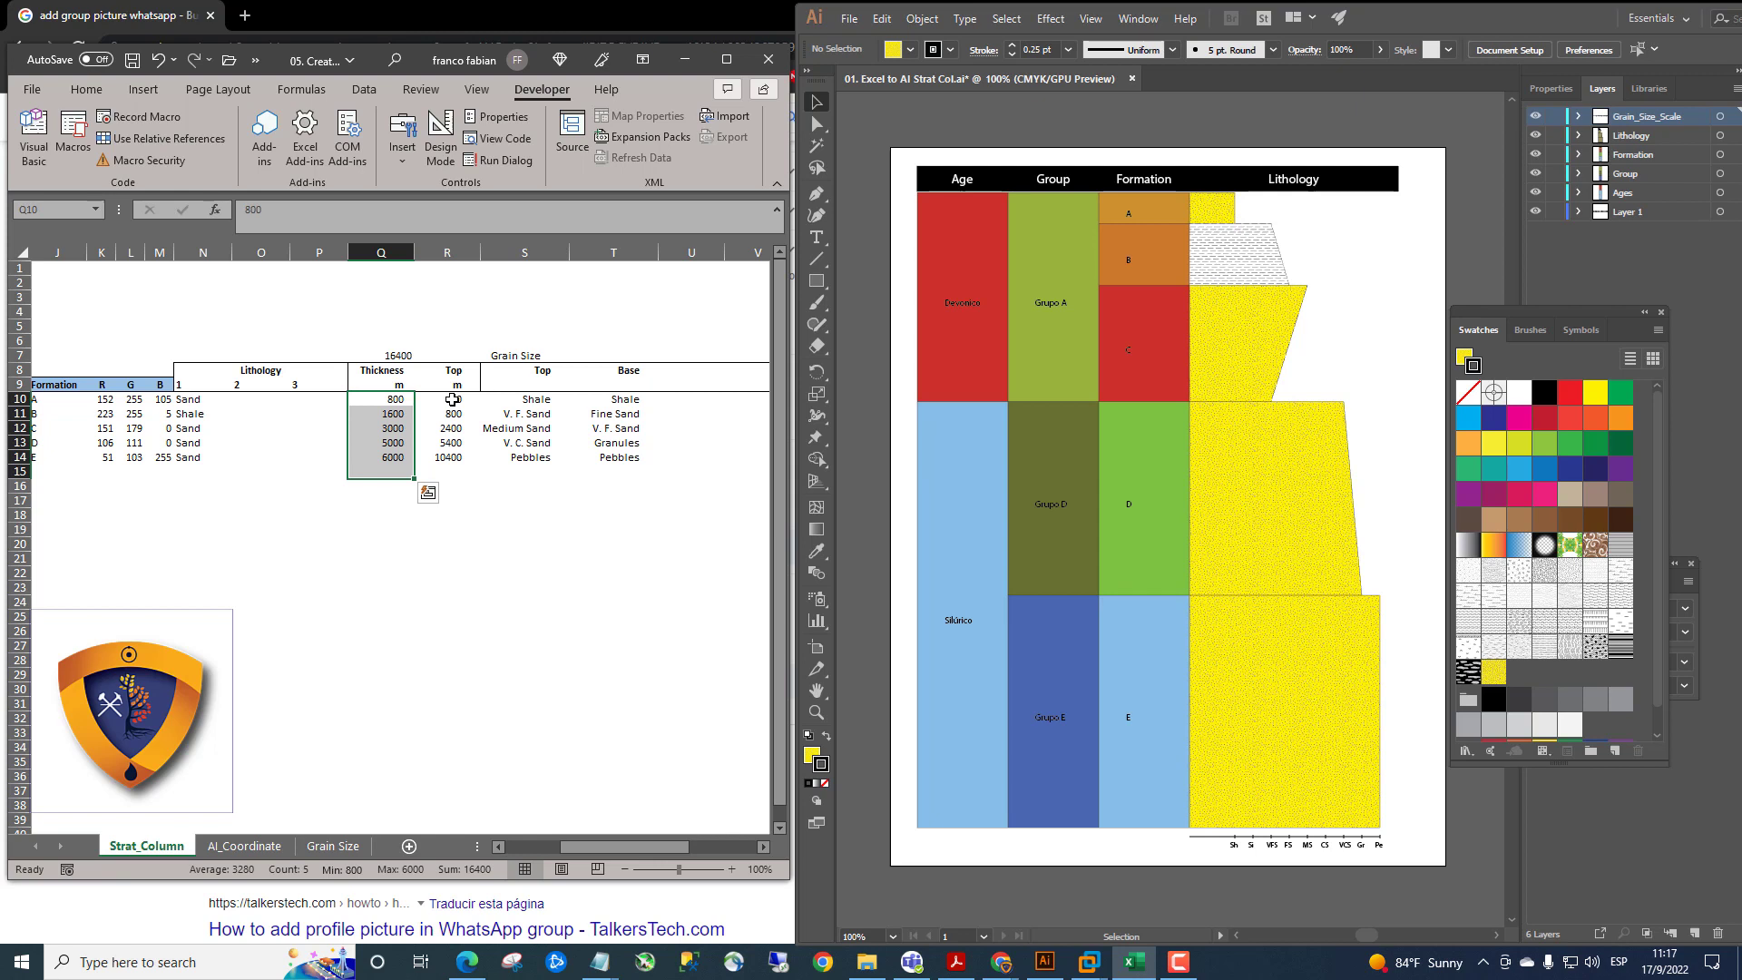
pyautogui.moveTo(452, 399); pyautogui.dragTo(454, 457)
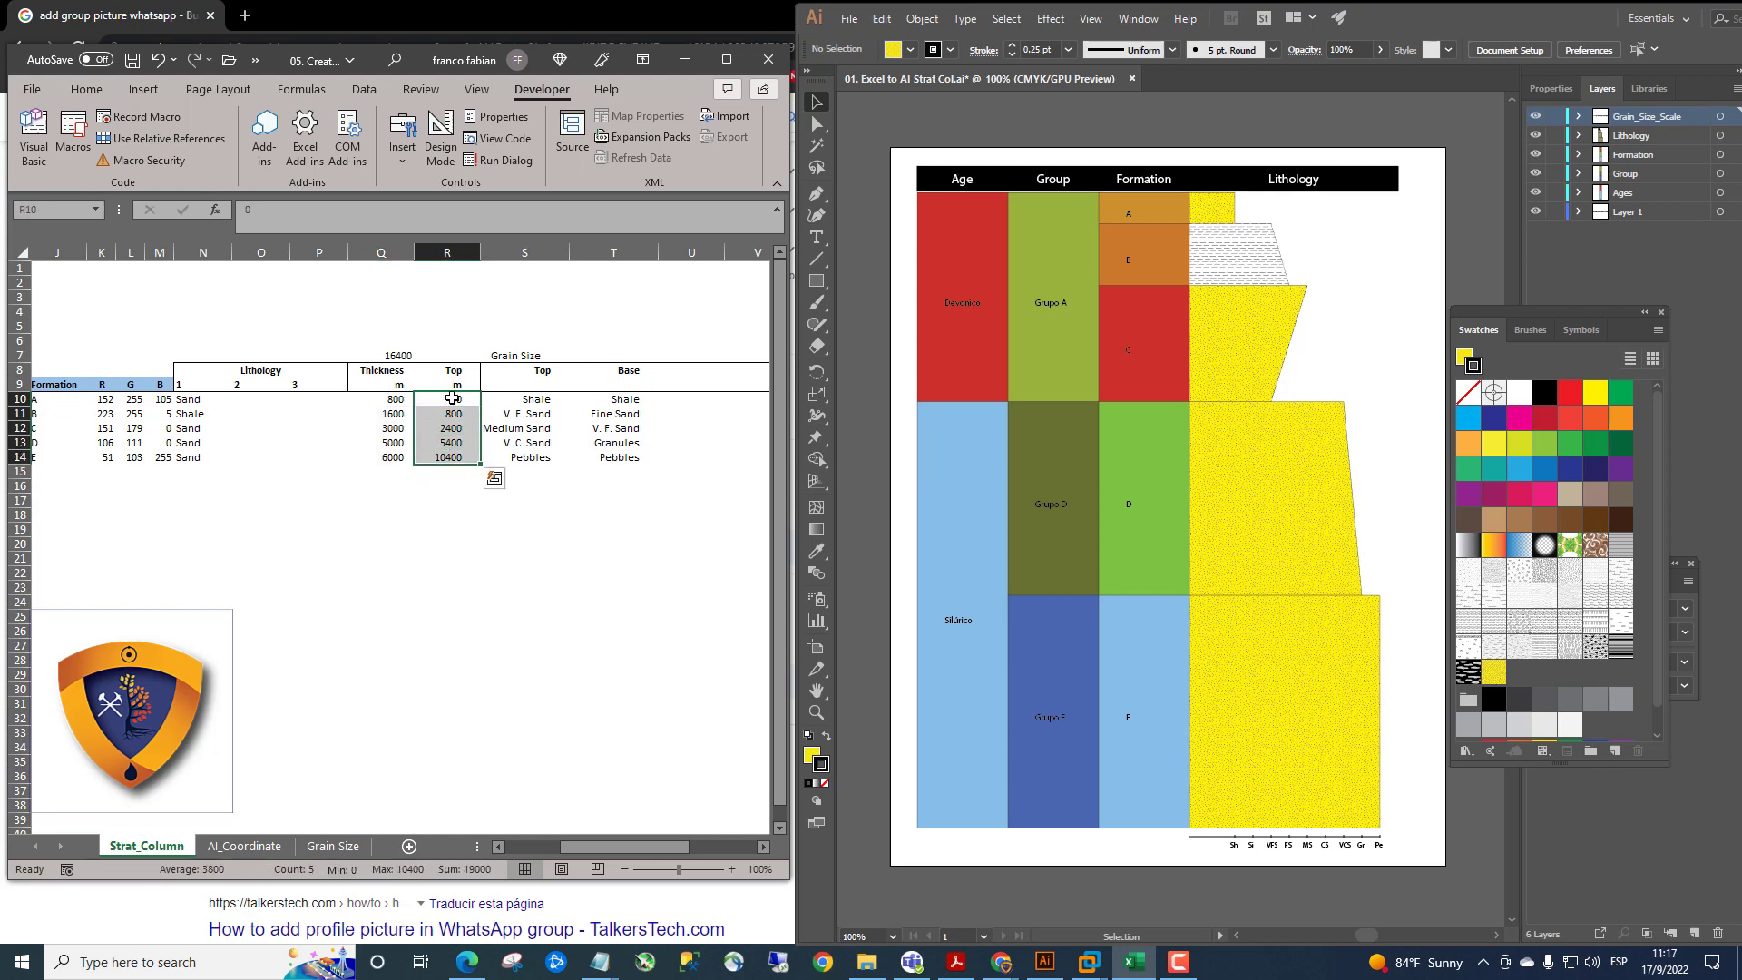
pyautogui.click(525, 404)
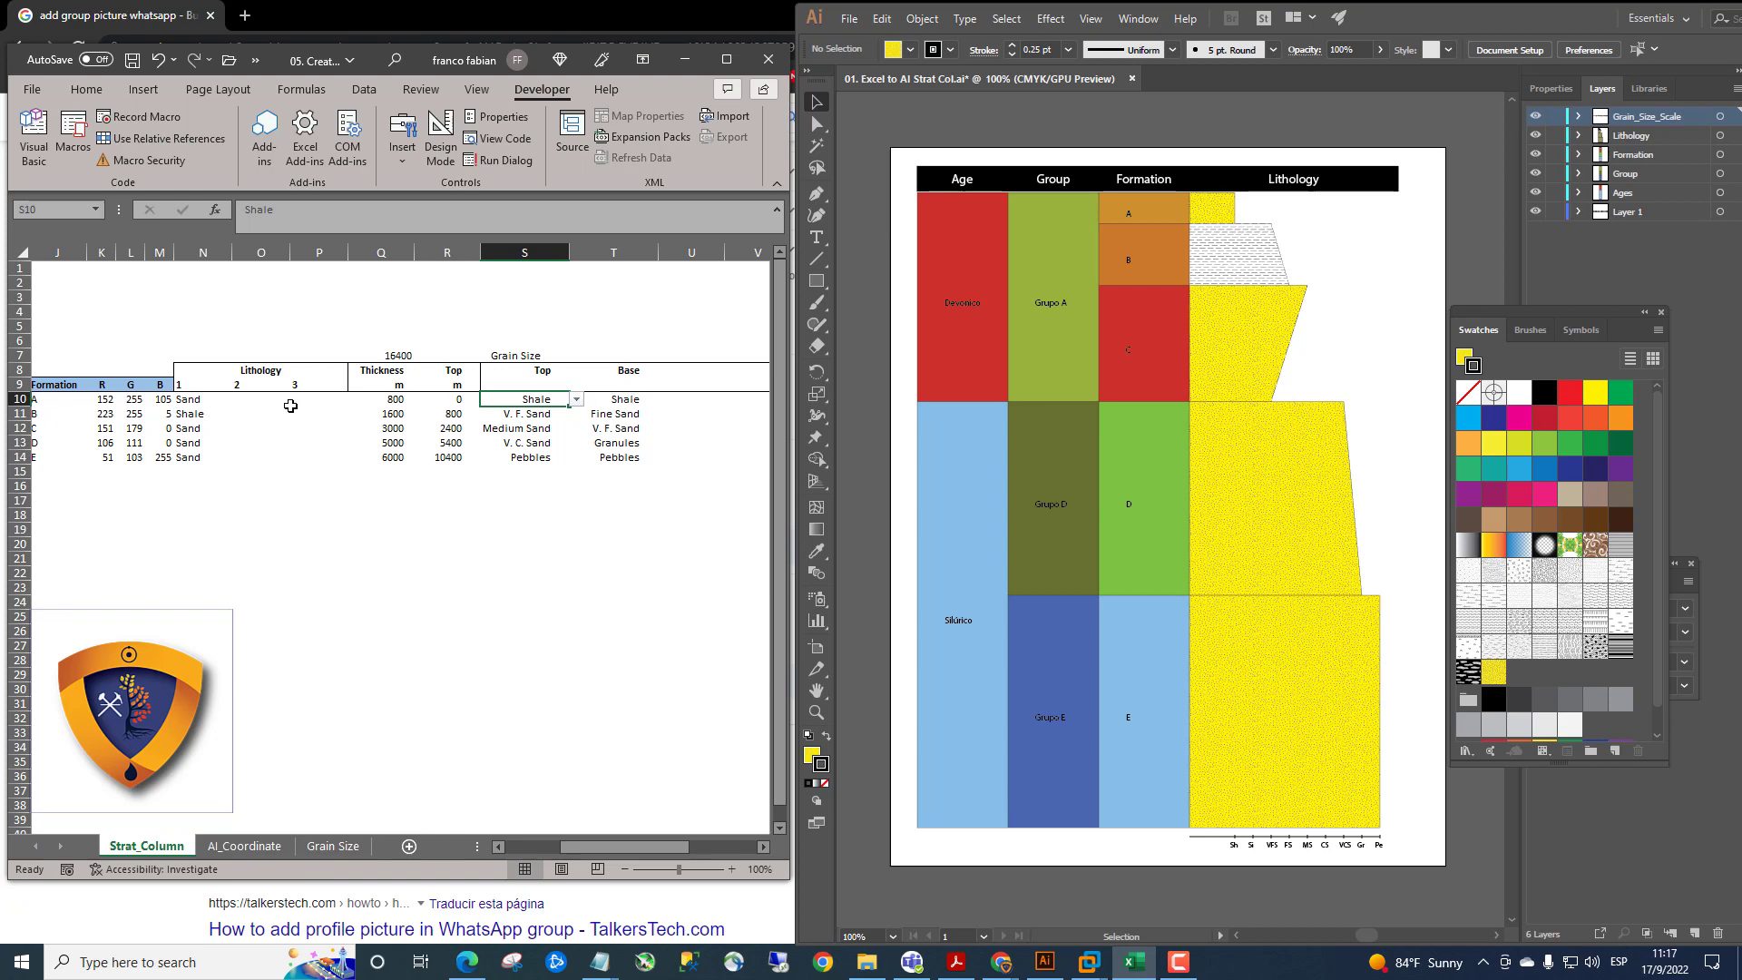
pyautogui.click(185, 399)
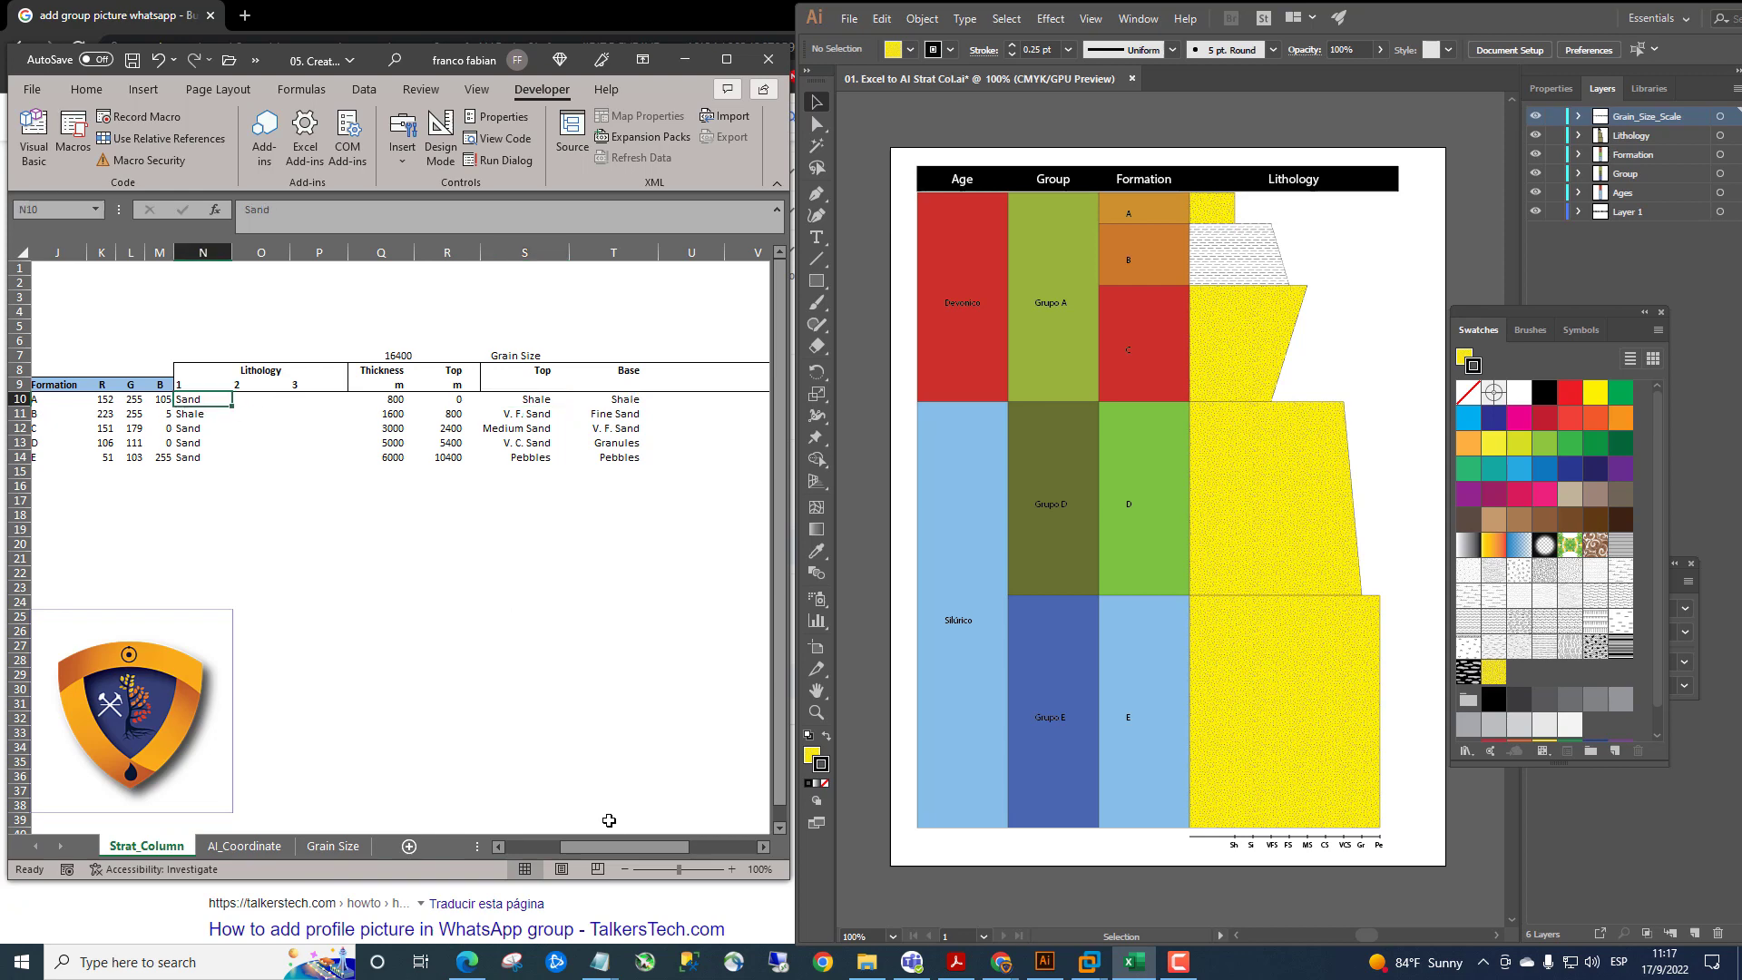
pyautogui.moveTo(618, 846)
pyautogui.mouseDown()
pyautogui.moveTo(534, 853)
pyautogui.moveTo(613, 850)
pyautogui.mouseUp()
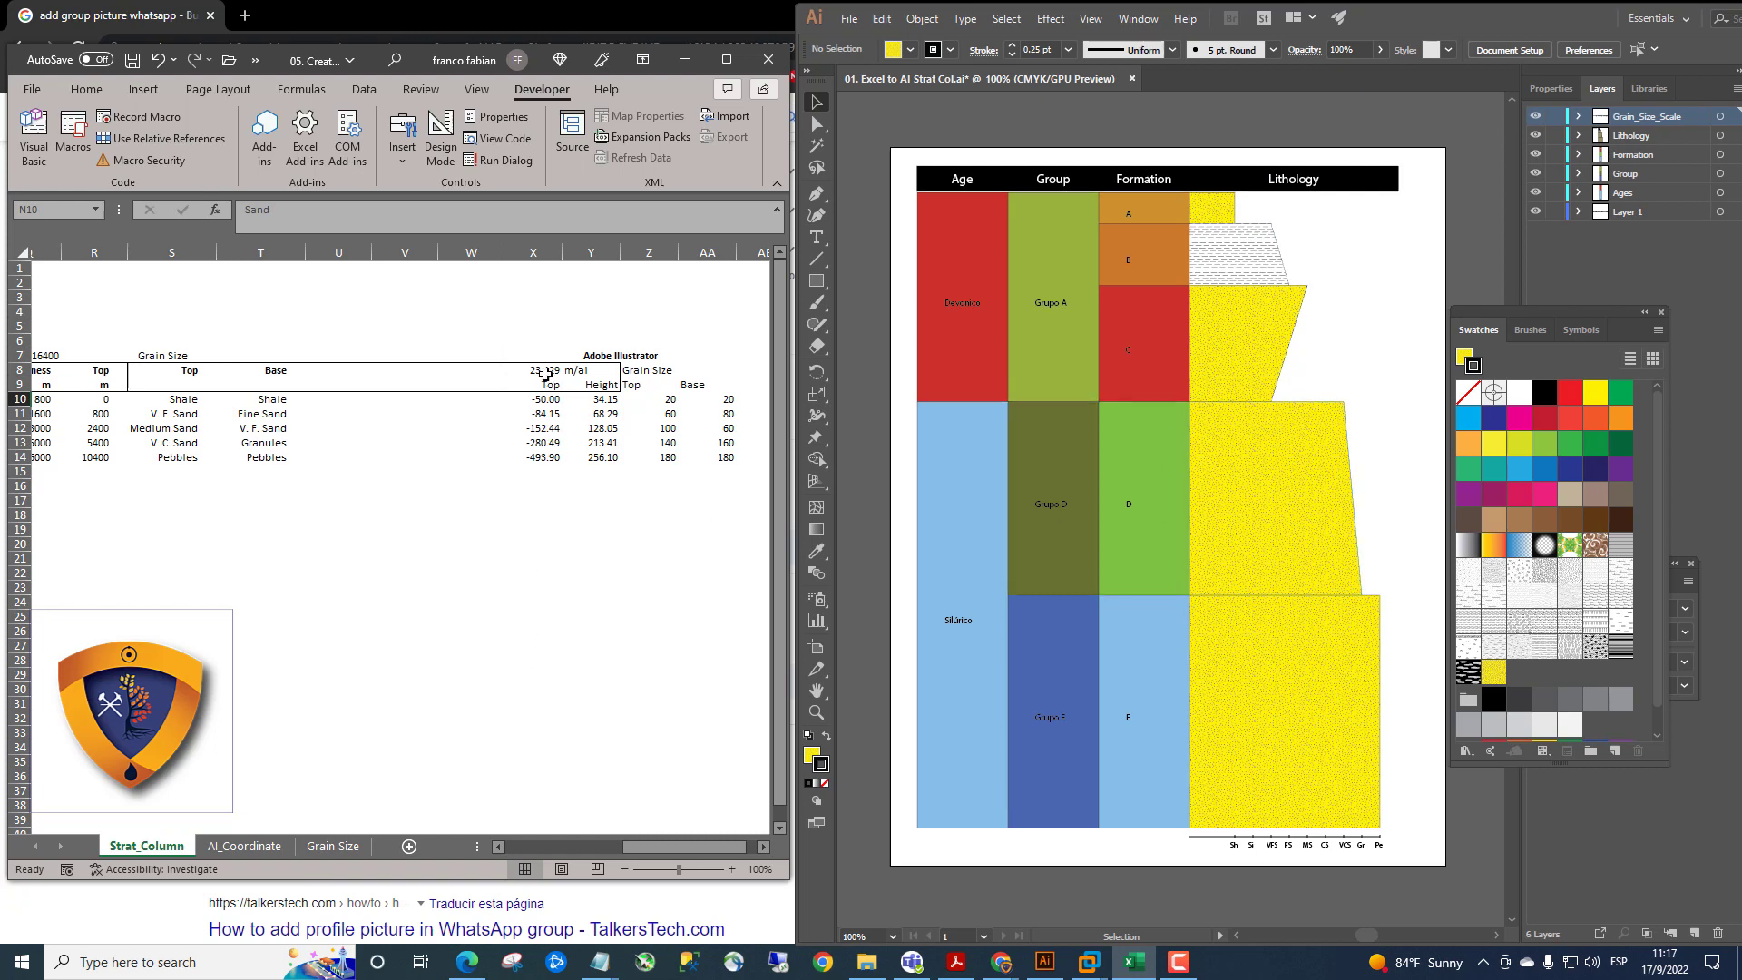
pyautogui.moveTo(532, 355); pyautogui.dragTo(653, 455)
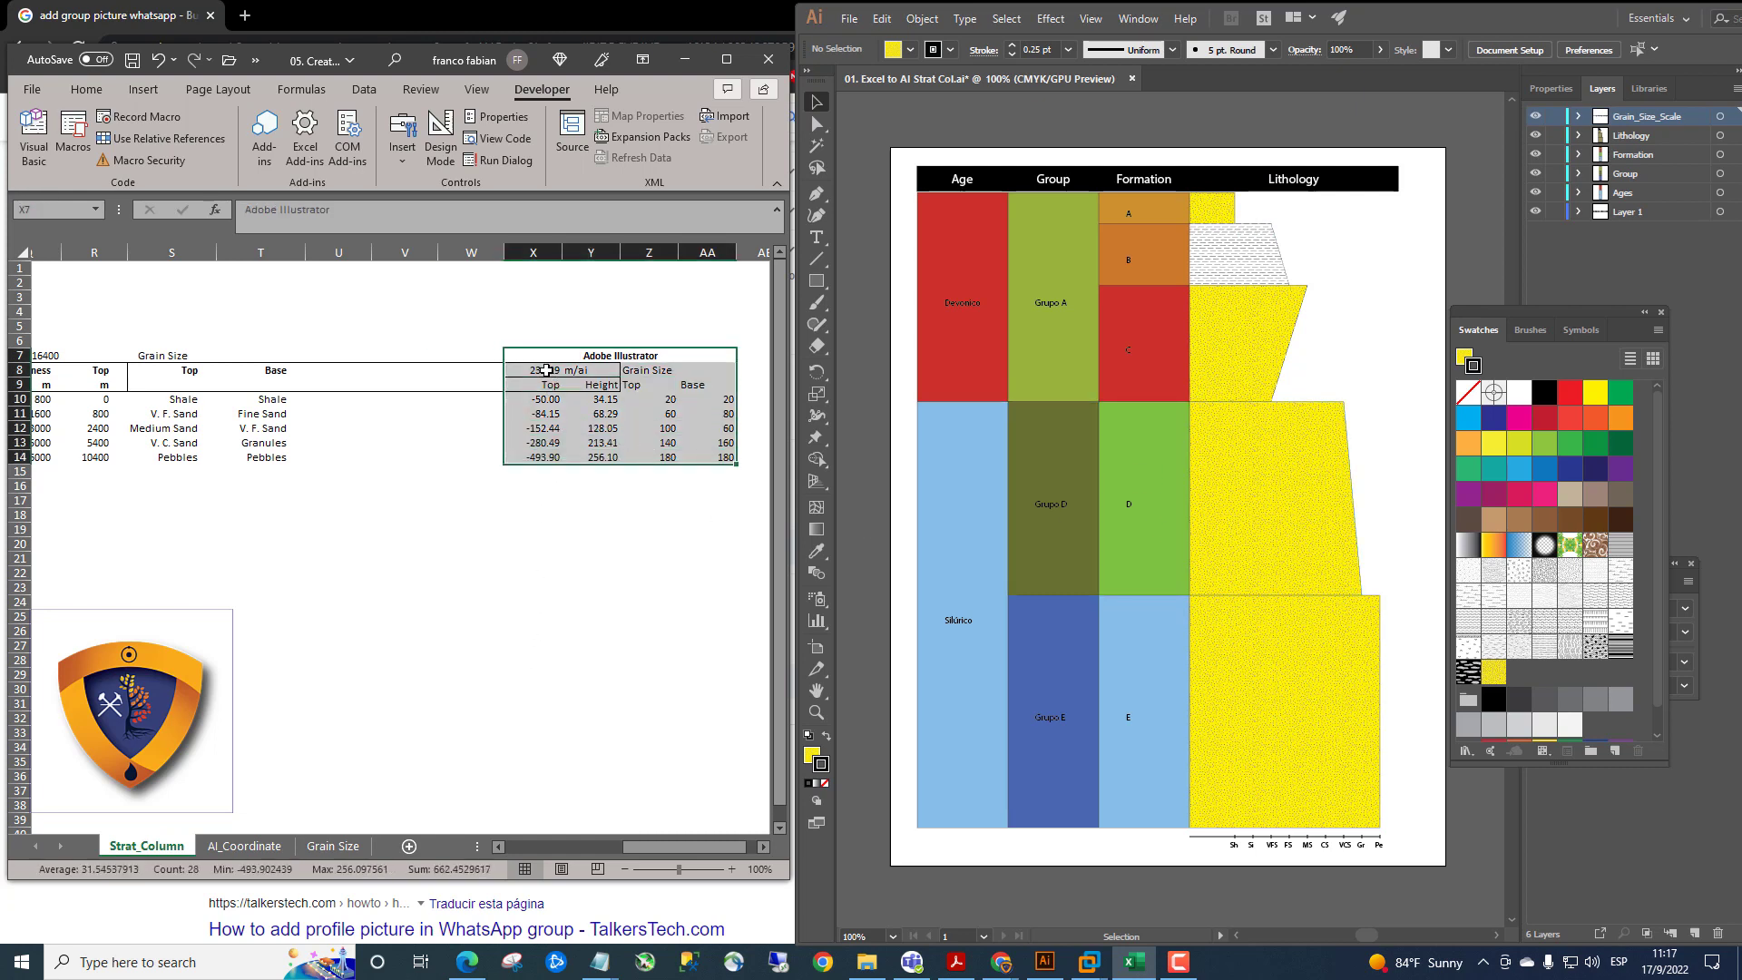
pyautogui.click(544, 401)
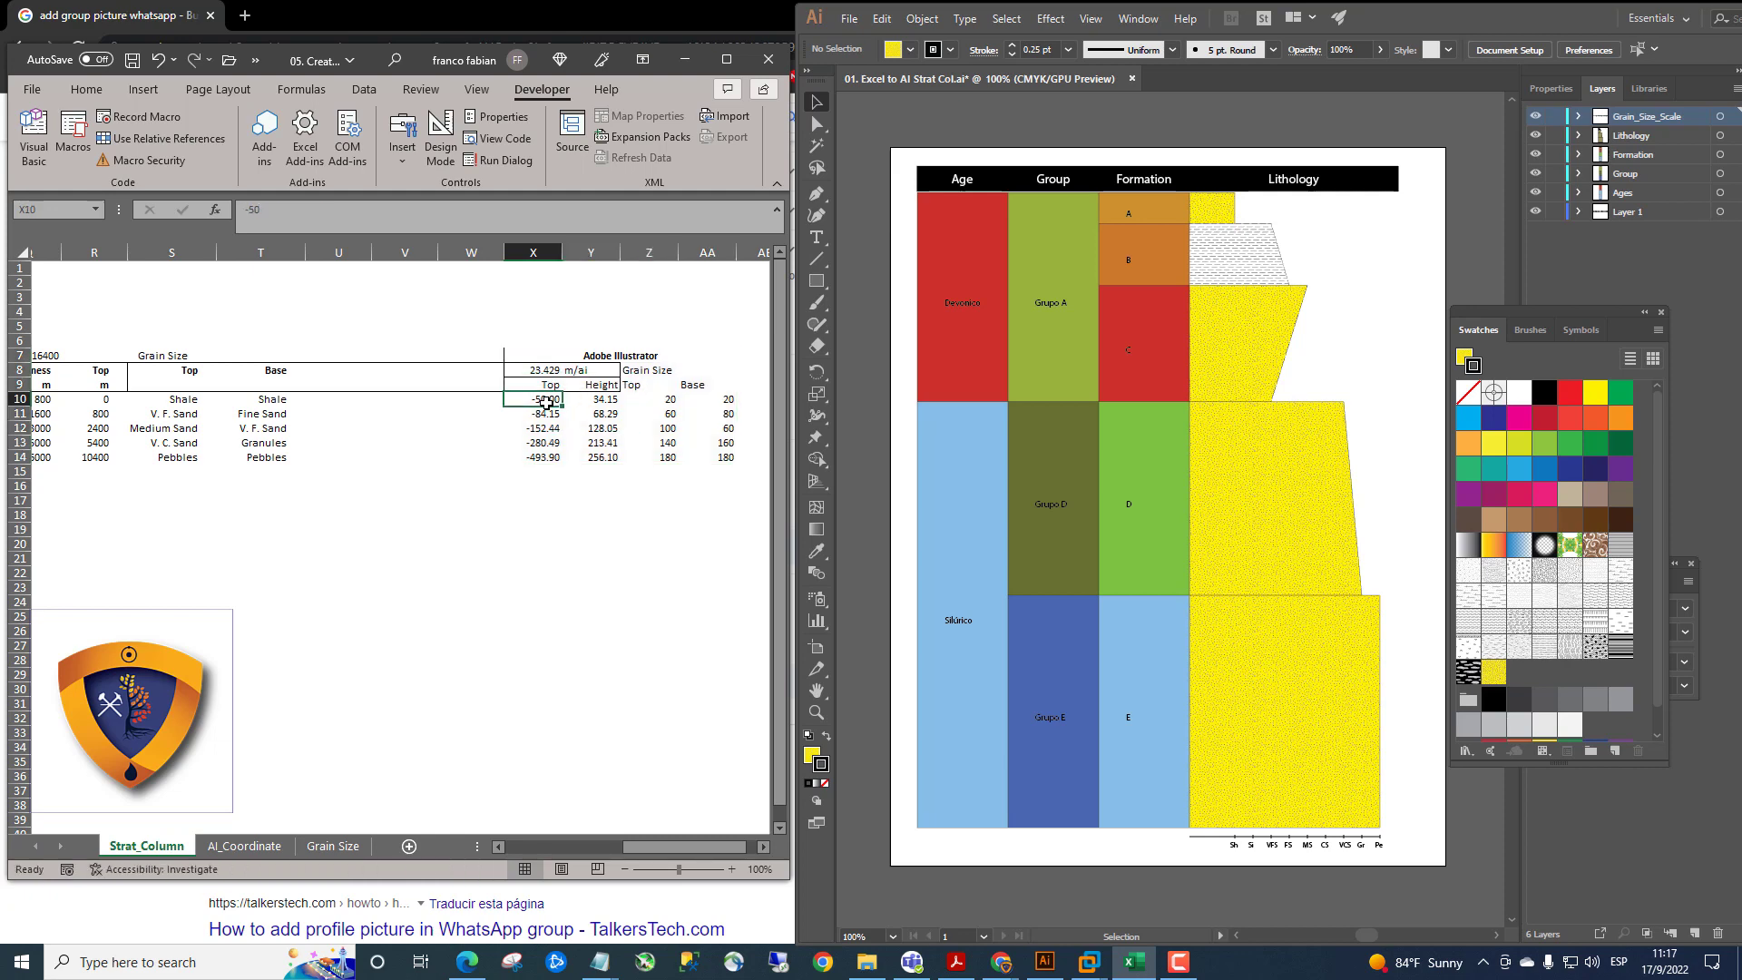
pyautogui.click(544, 414)
pyautogui.click(543, 428)
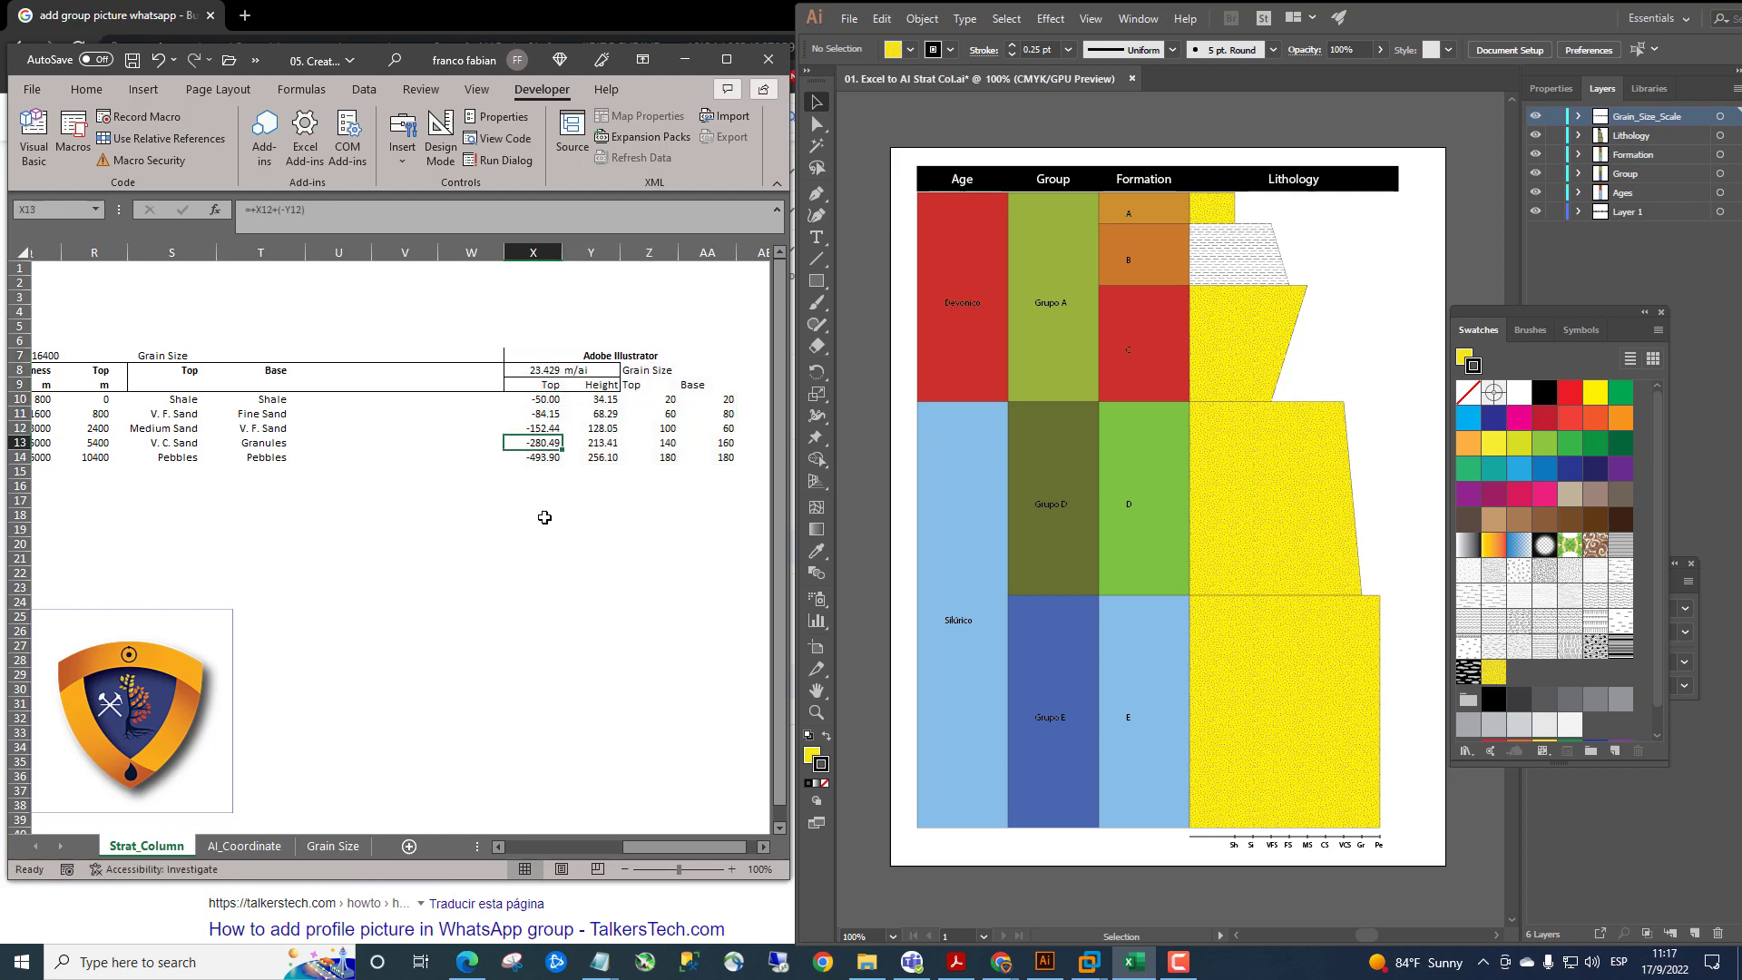
pyautogui.moveTo(678, 841); pyautogui.dragTo(568, 849)
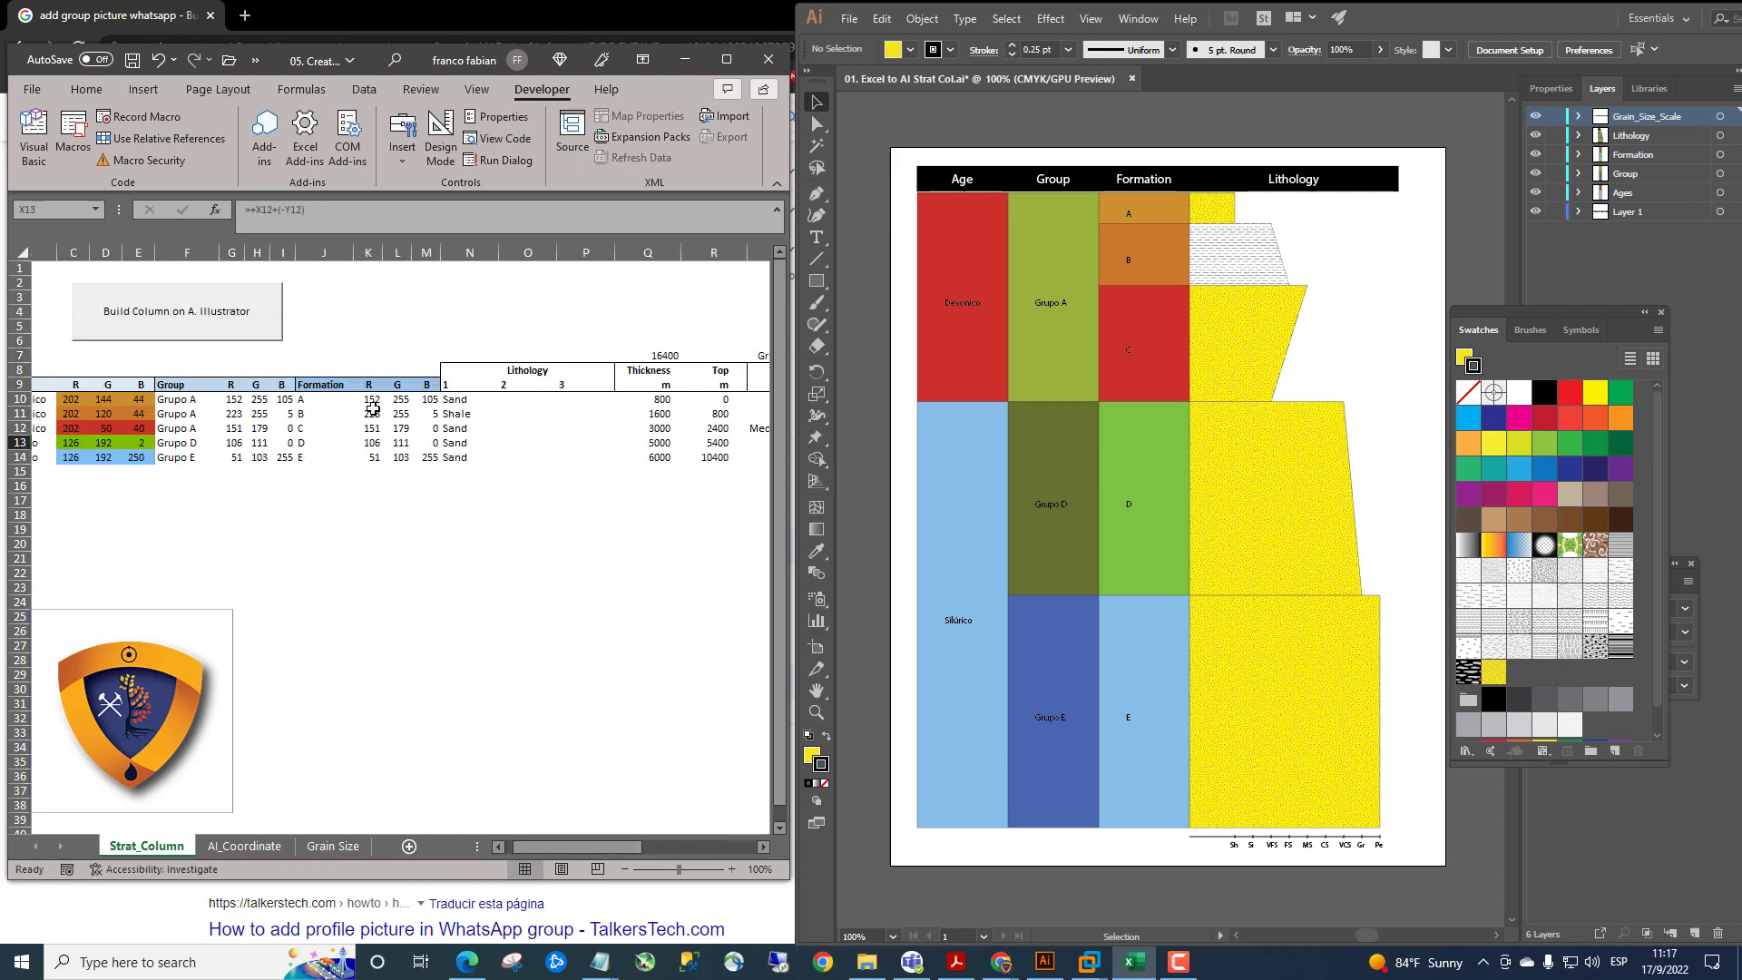
pyautogui.click(666, 388)
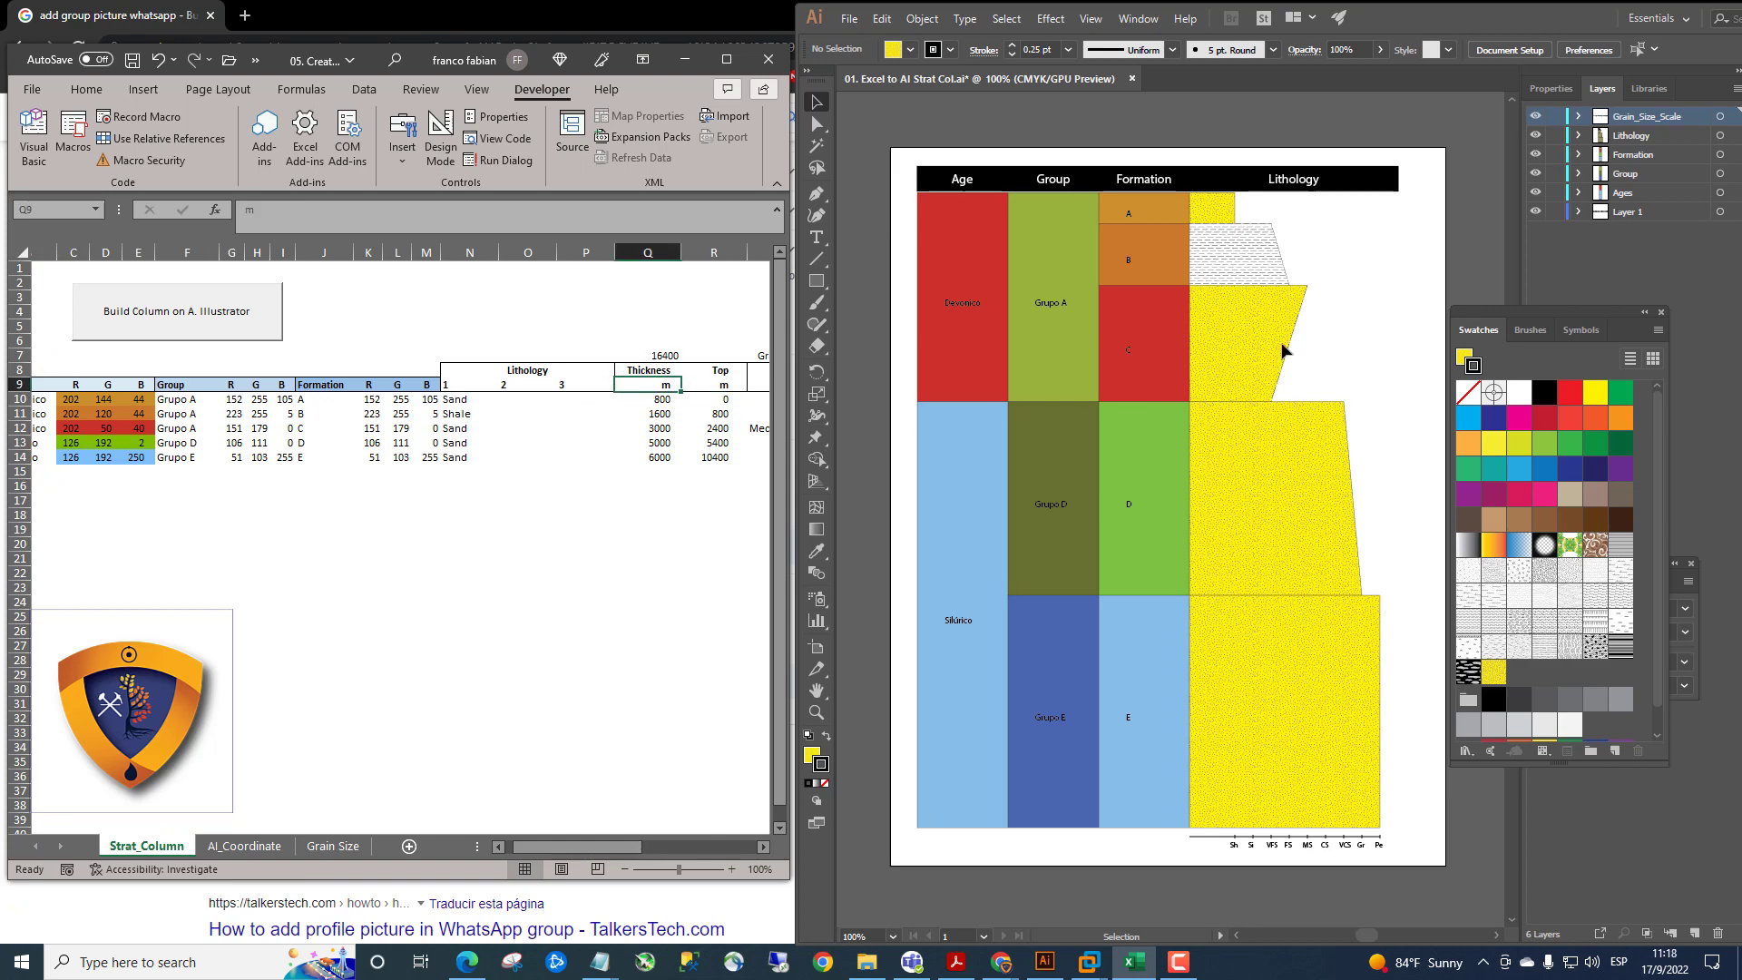
pyautogui.click(1375, 304)
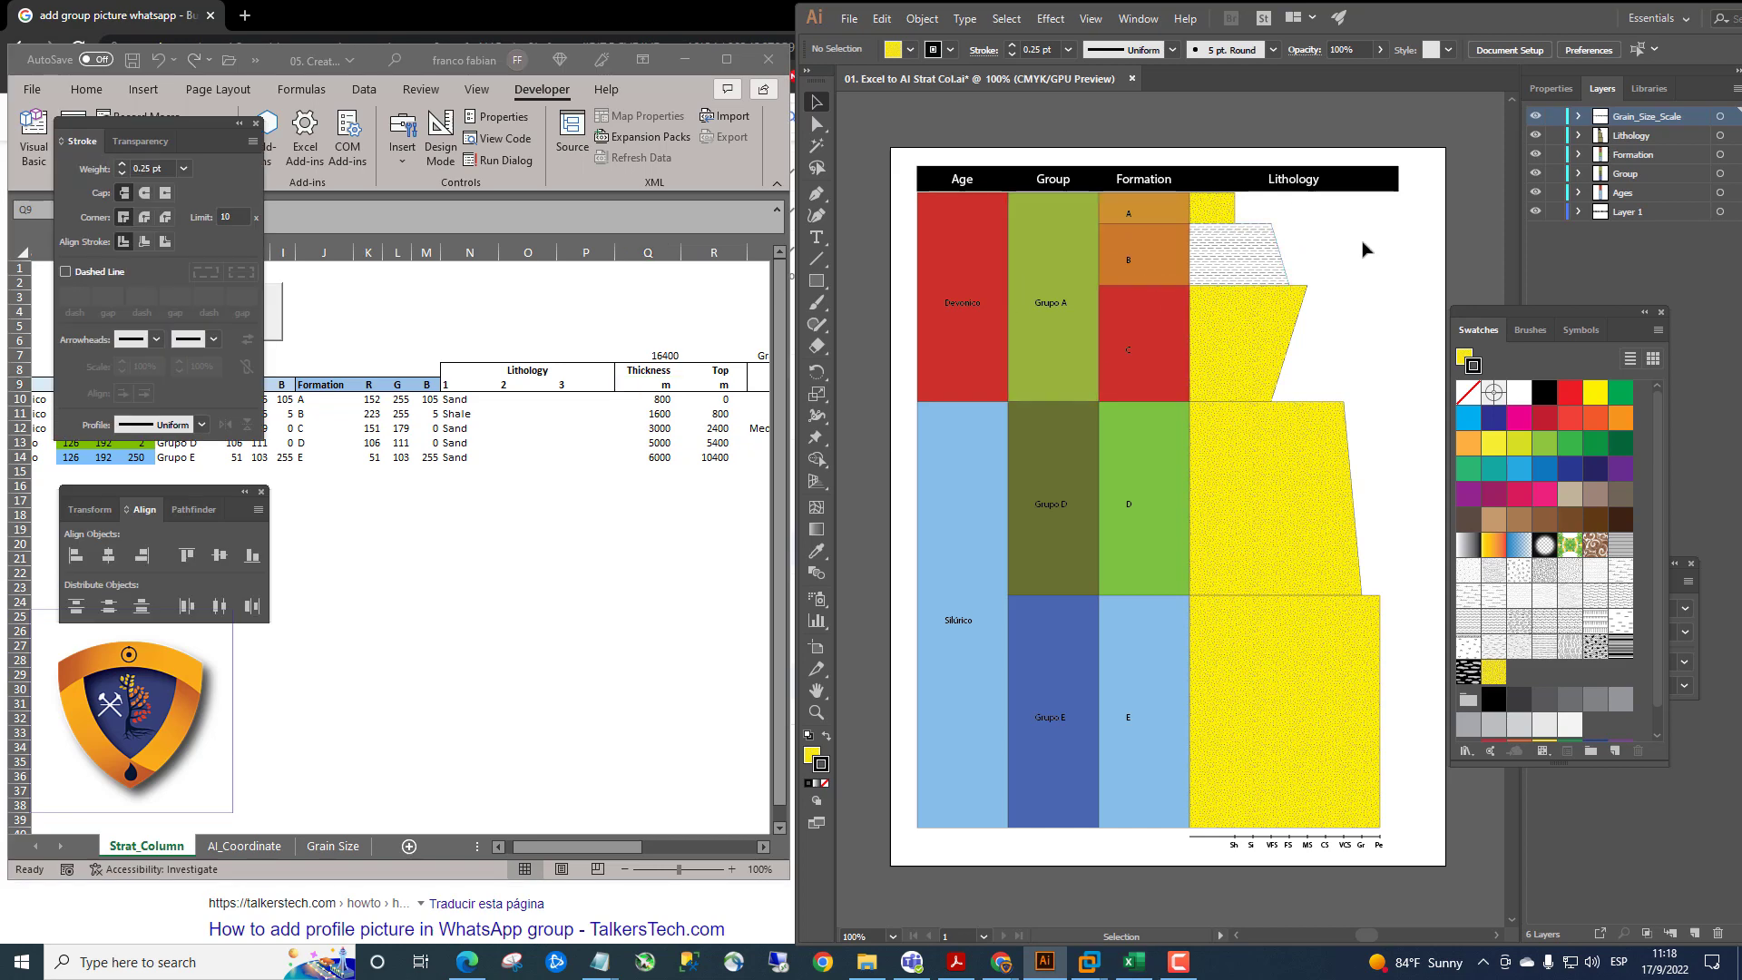
pyautogui.moveTo(668, 399); pyautogui.dragTo(659, 457)
pyautogui.moveTo(587, 844); pyautogui.dragTo(716, 844)
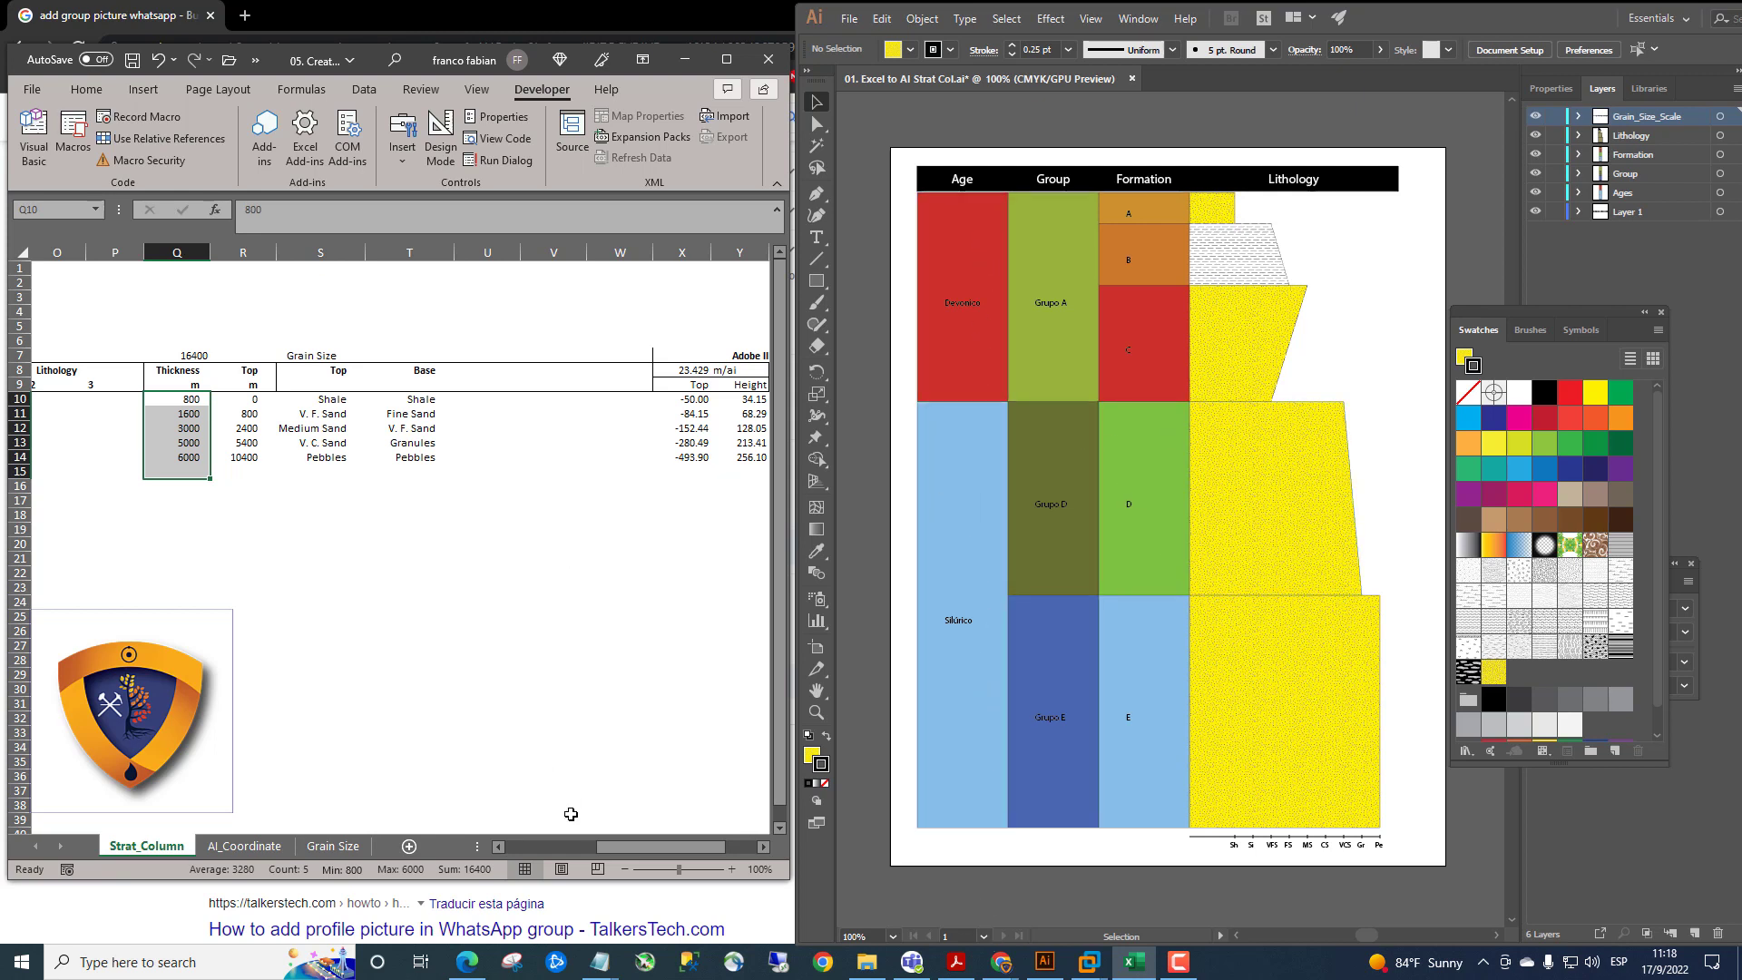
pyautogui.moveTo(650, 853); pyautogui.dragTo(681, 852)
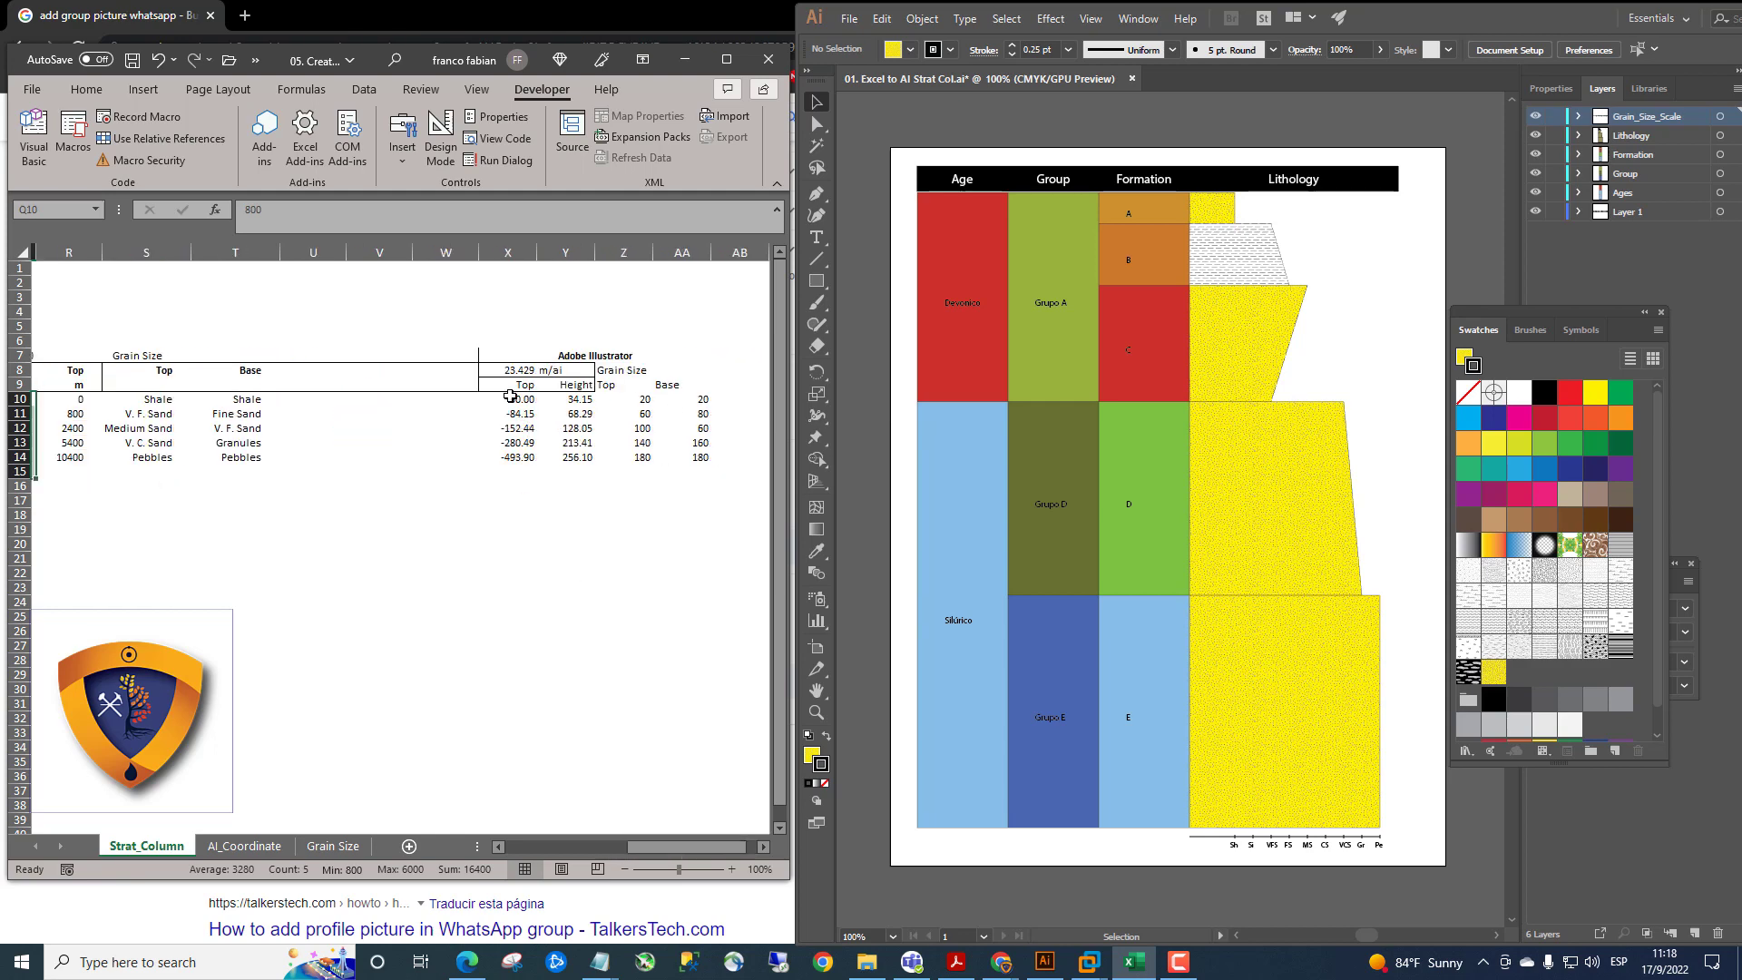
pyautogui.moveTo(510, 397); pyautogui.dragTo(697, 444)
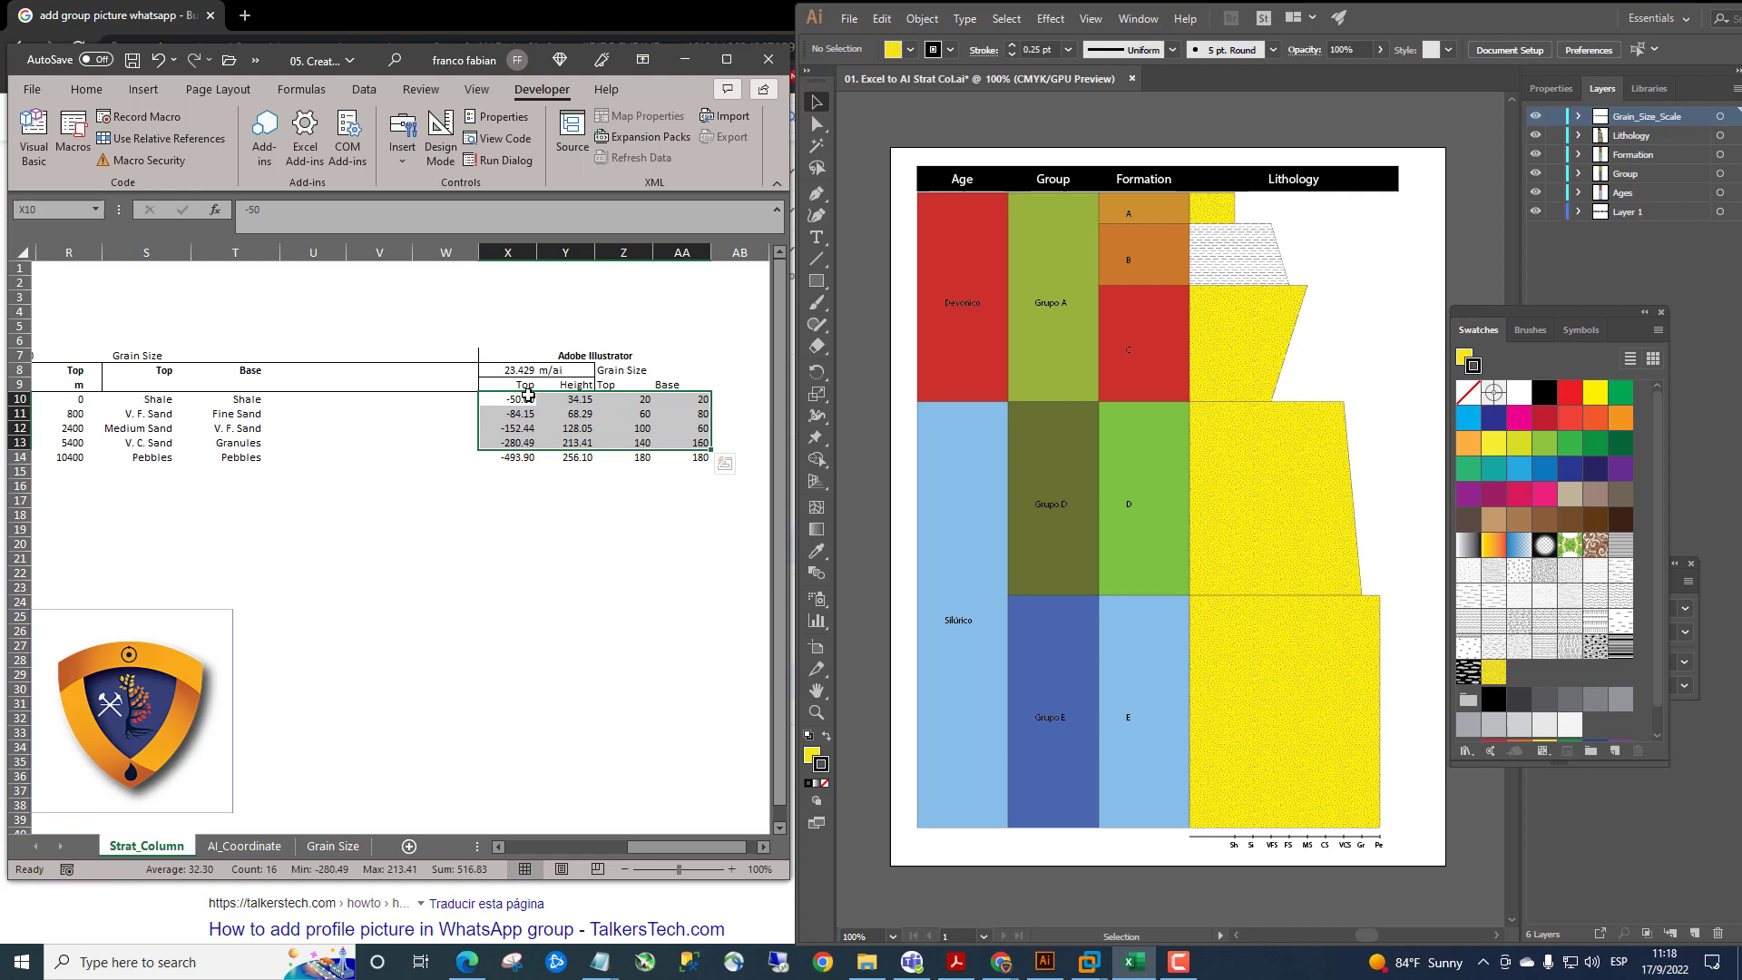
pyautogui.moveTo(526, 393); pyautogui.dragTo(694, 461)
pyautogui.click(680, 690)
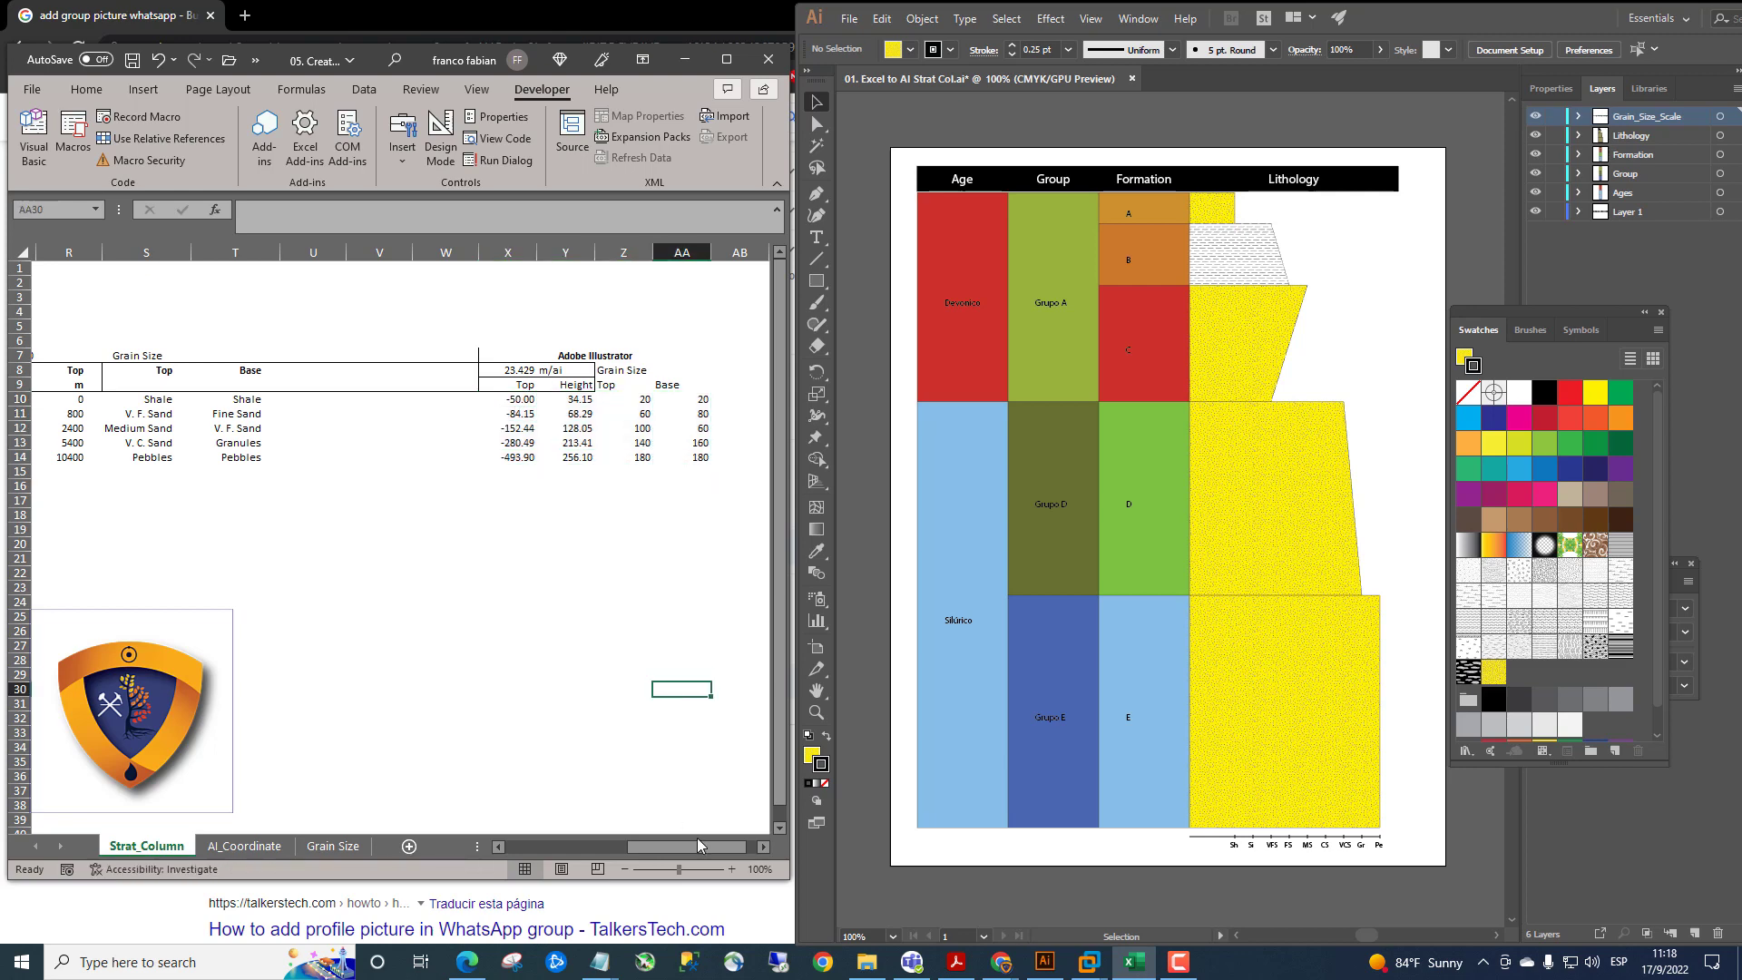
pyautogui.moveTo(698, 838); pyautogui.dragTo(574, 840)
pyautogui.click(276, 601)
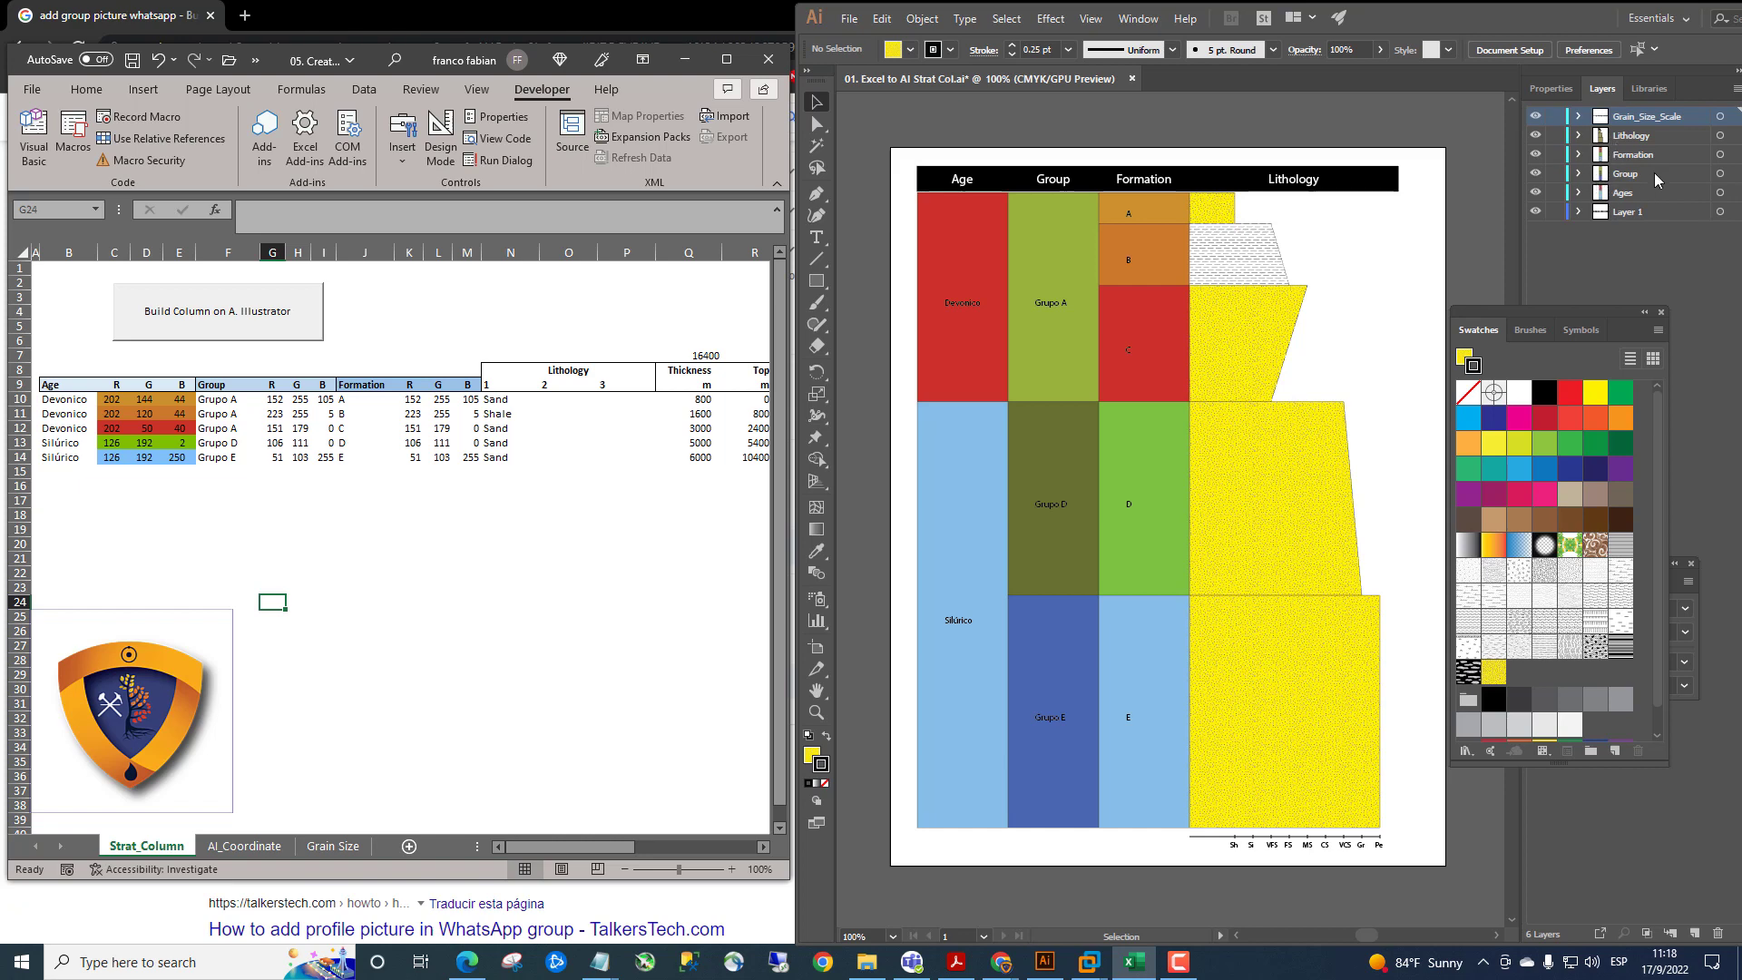
# Hide and reshow the Lithology, Formation and Ages layers to check their artwork
pyautogui.click(1536, 112)
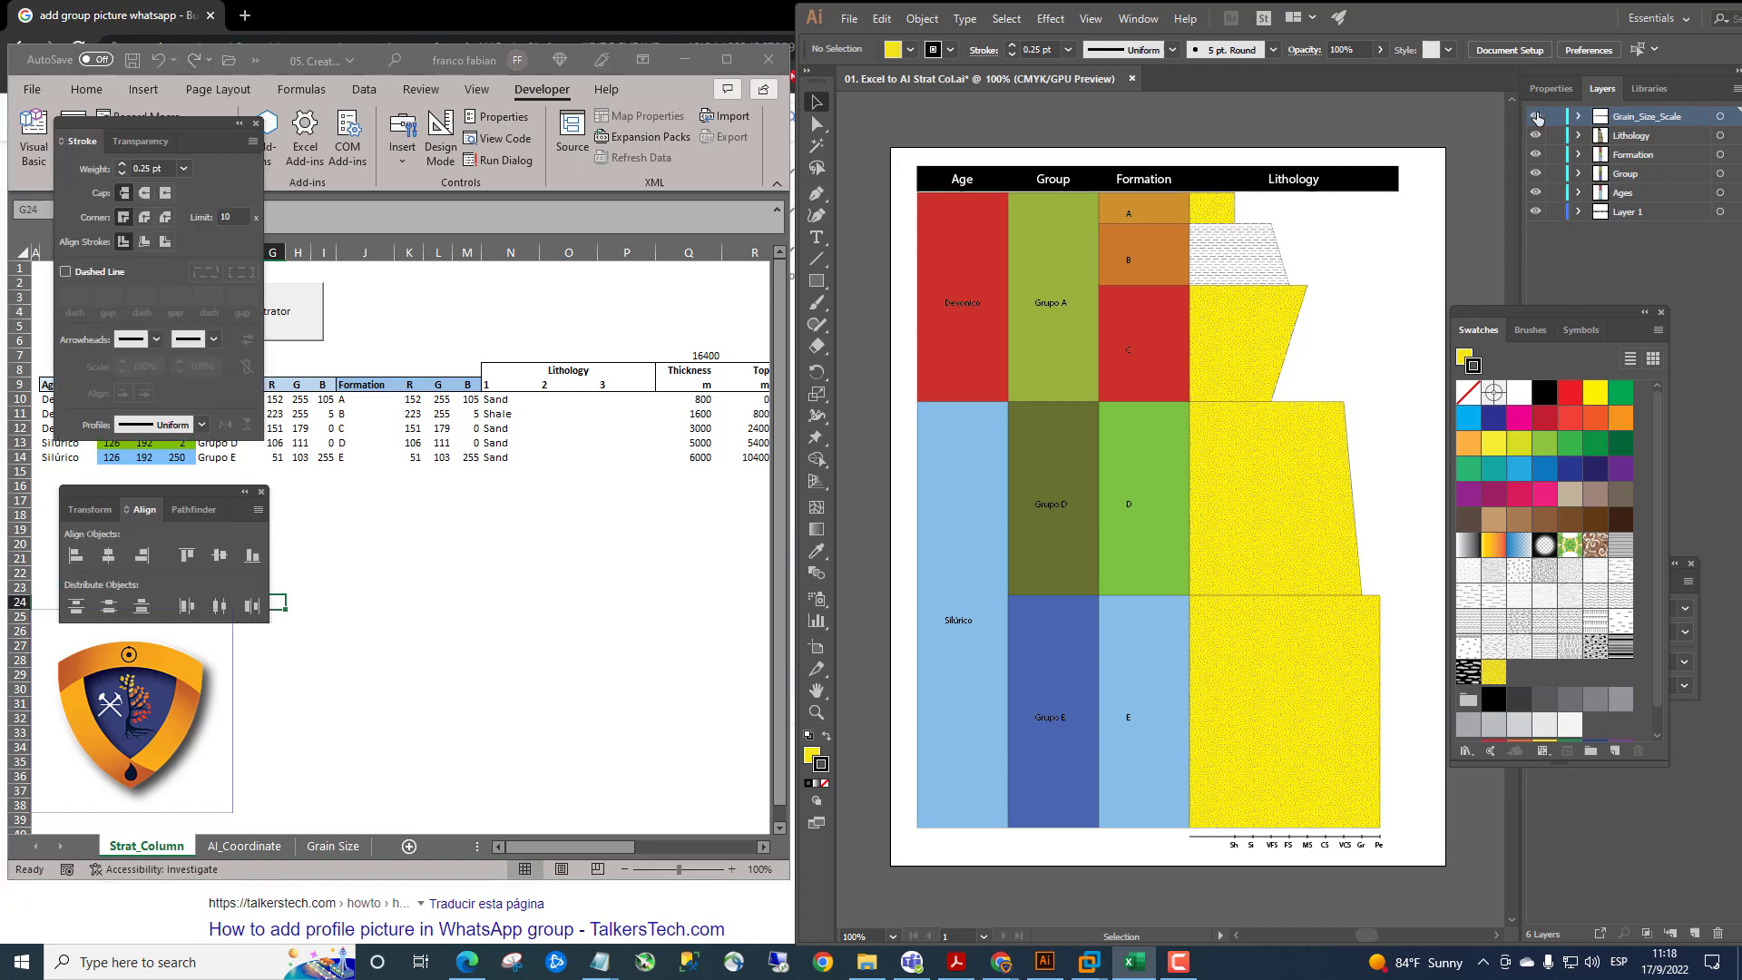
pyautogui.click(1535, 134)
pyautogui.click(1536, 154)
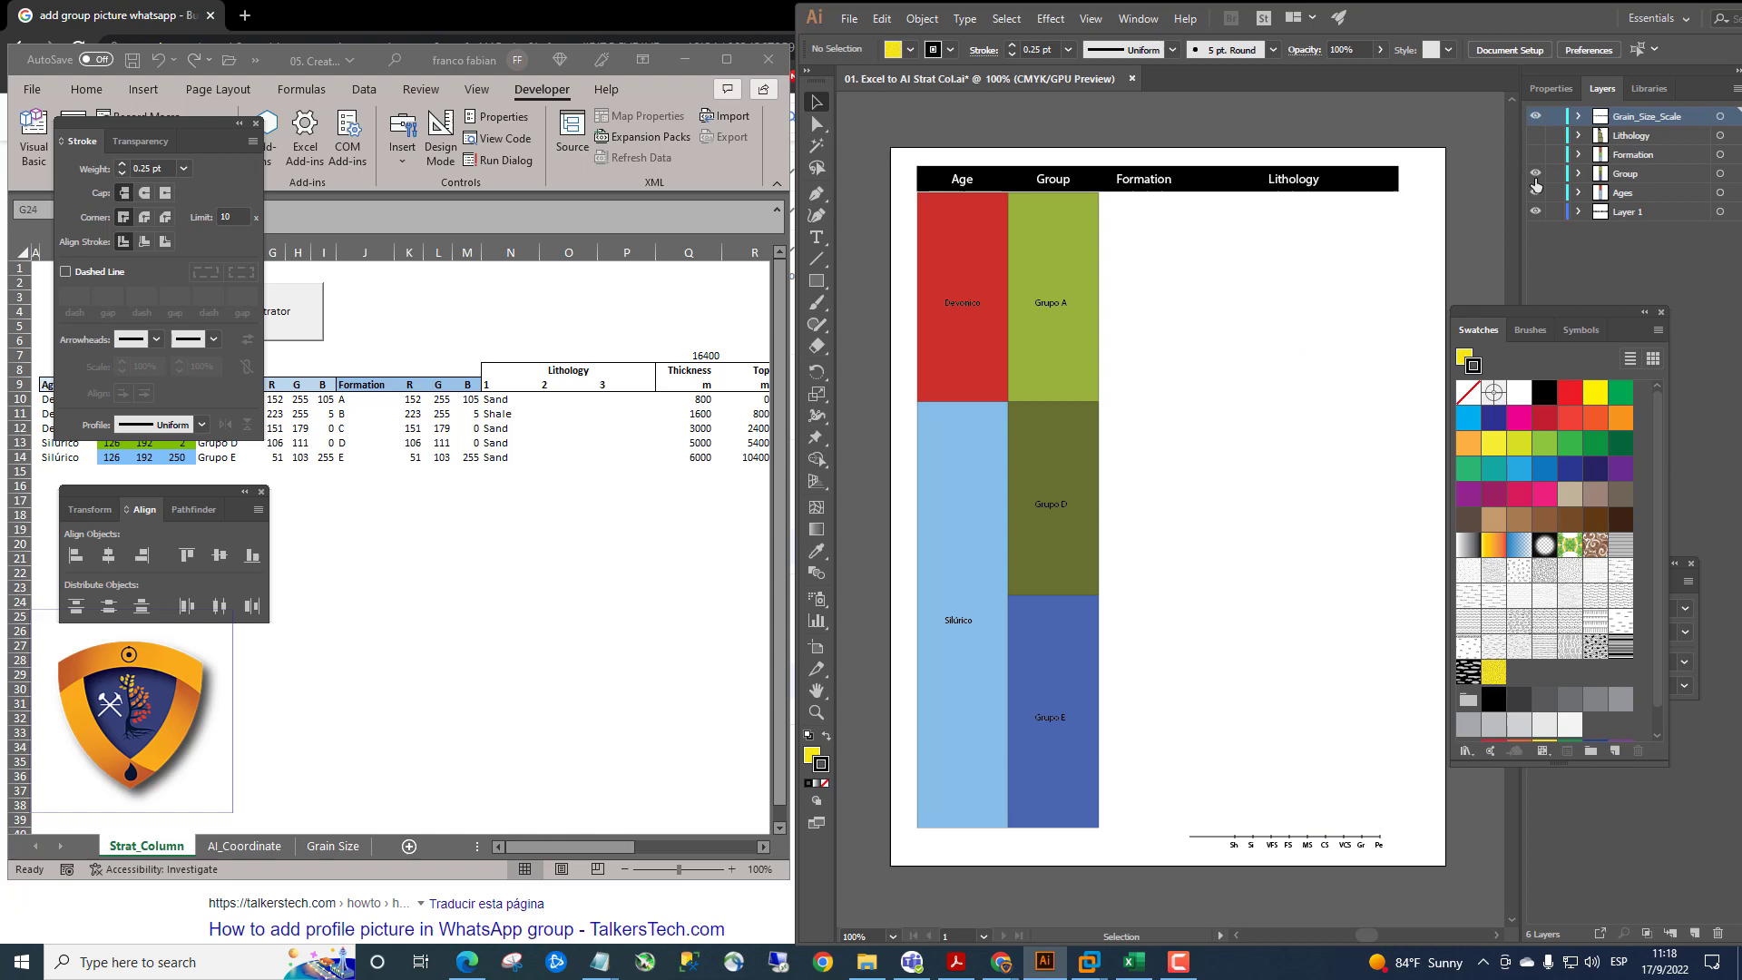
pyautogui.click(1535, 193)
pyautogui.click(1535, 171)
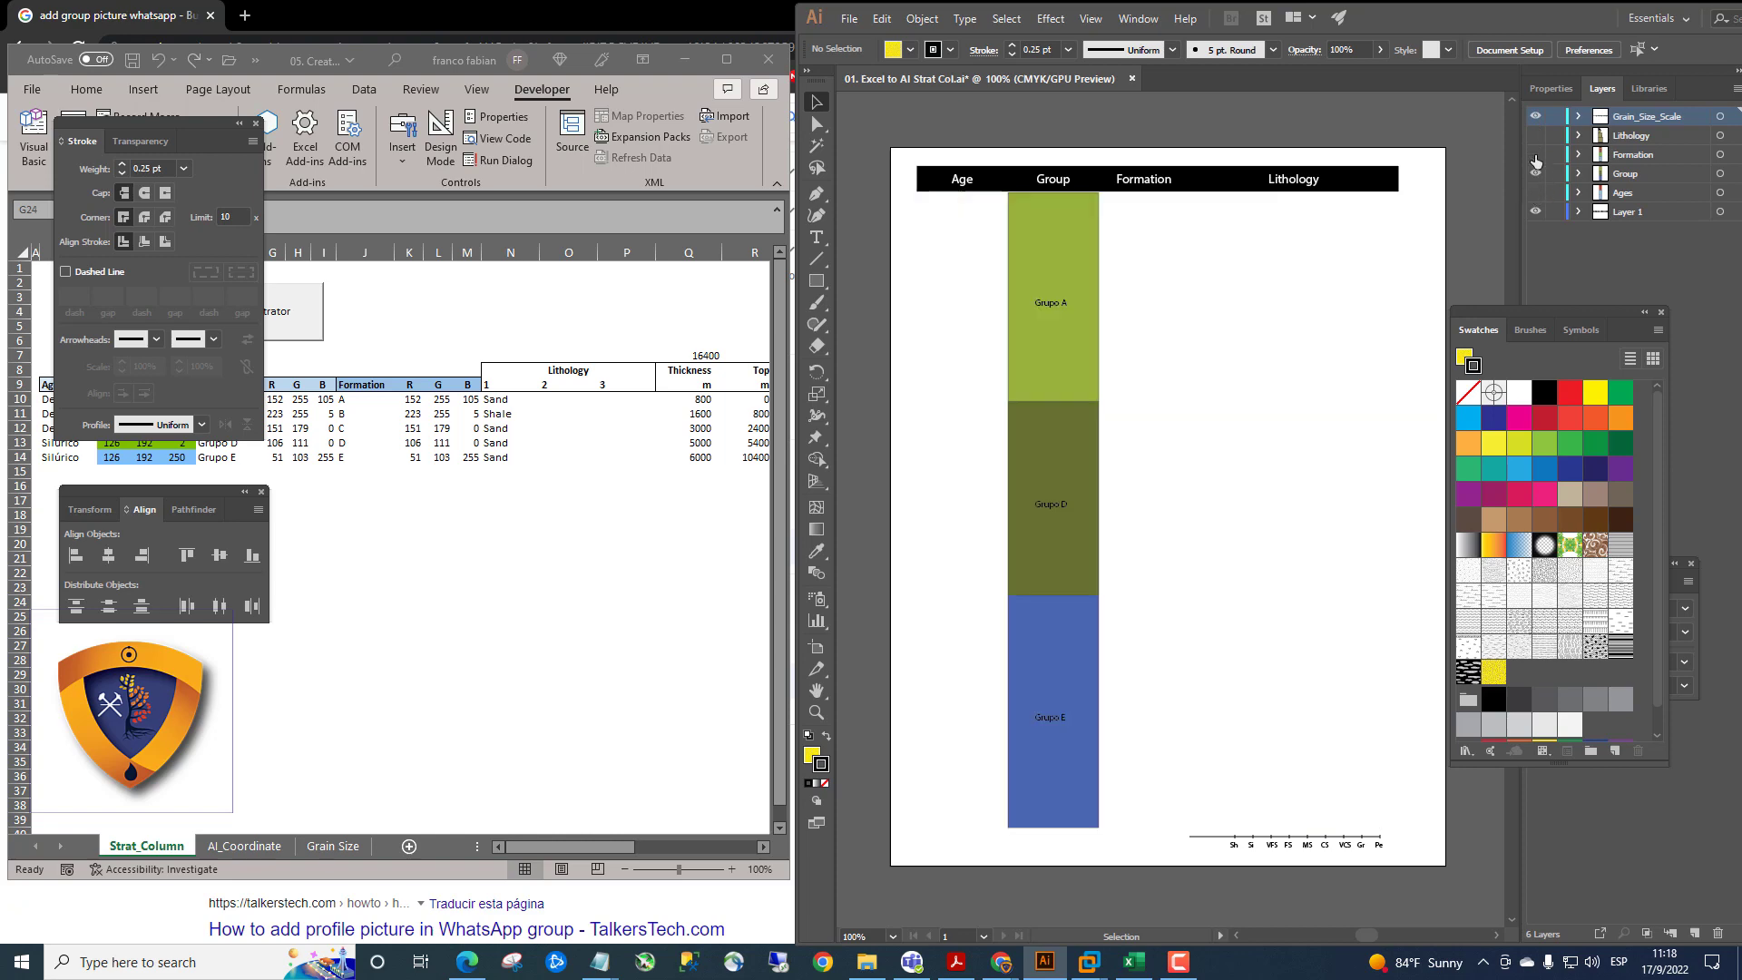
pyautogui.click(1535, 135)
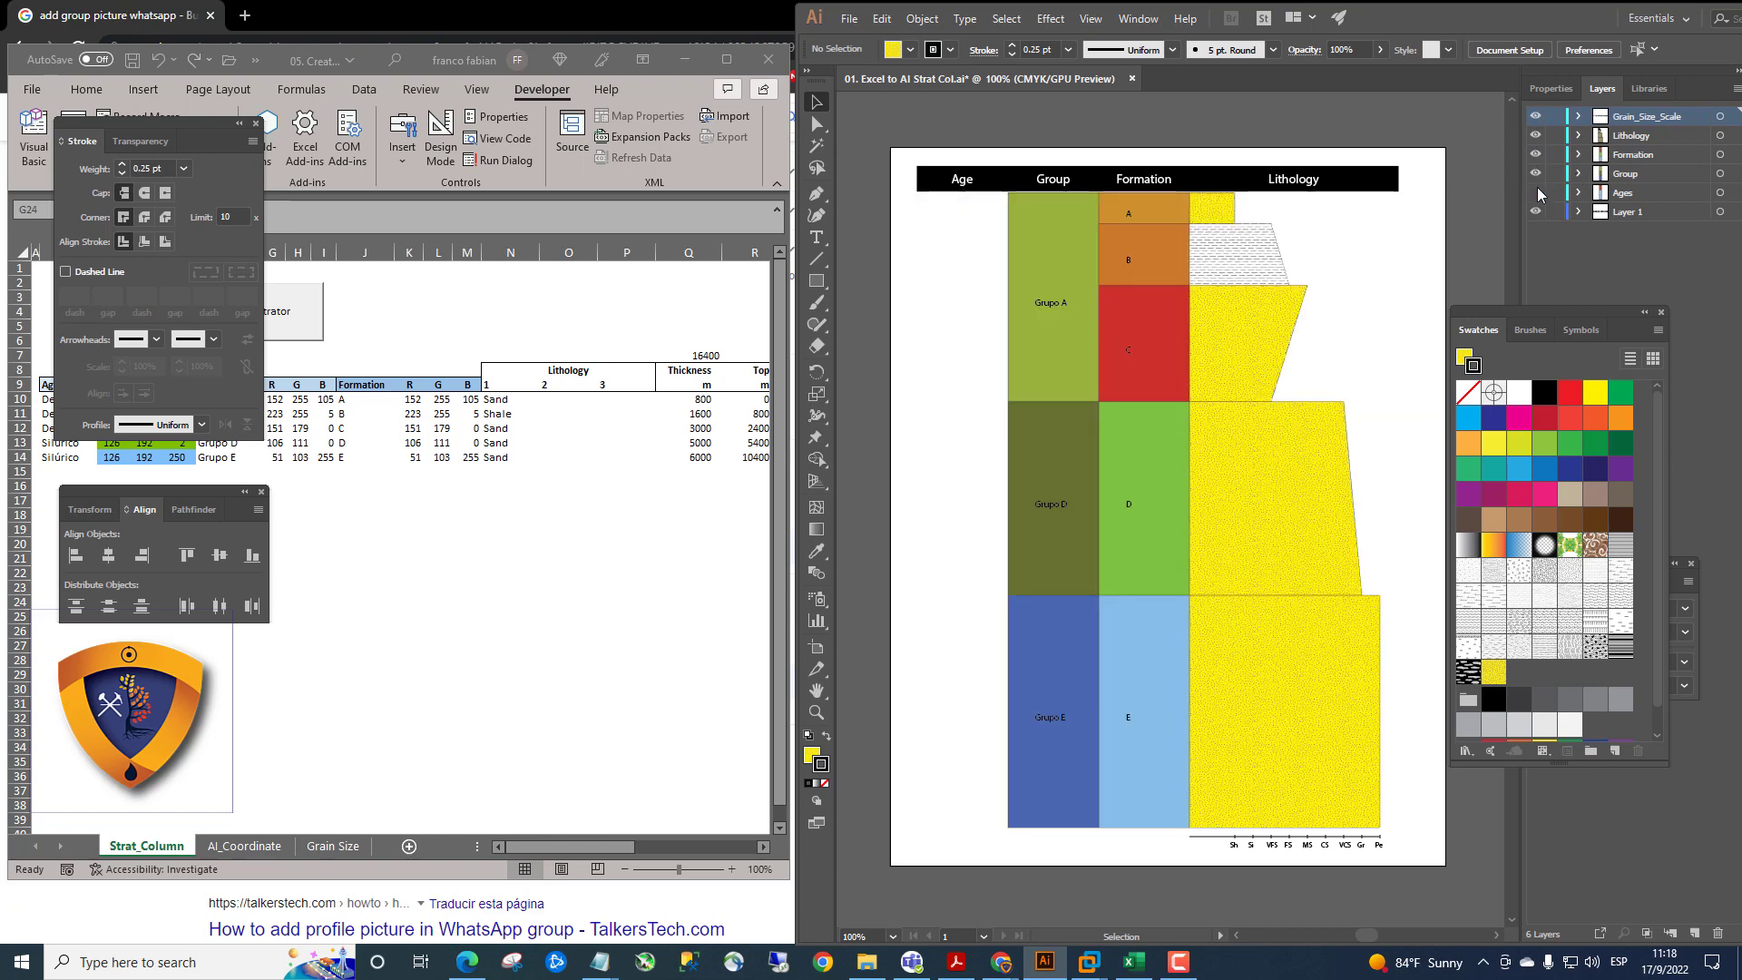
pyautogui.click(1535, 192)
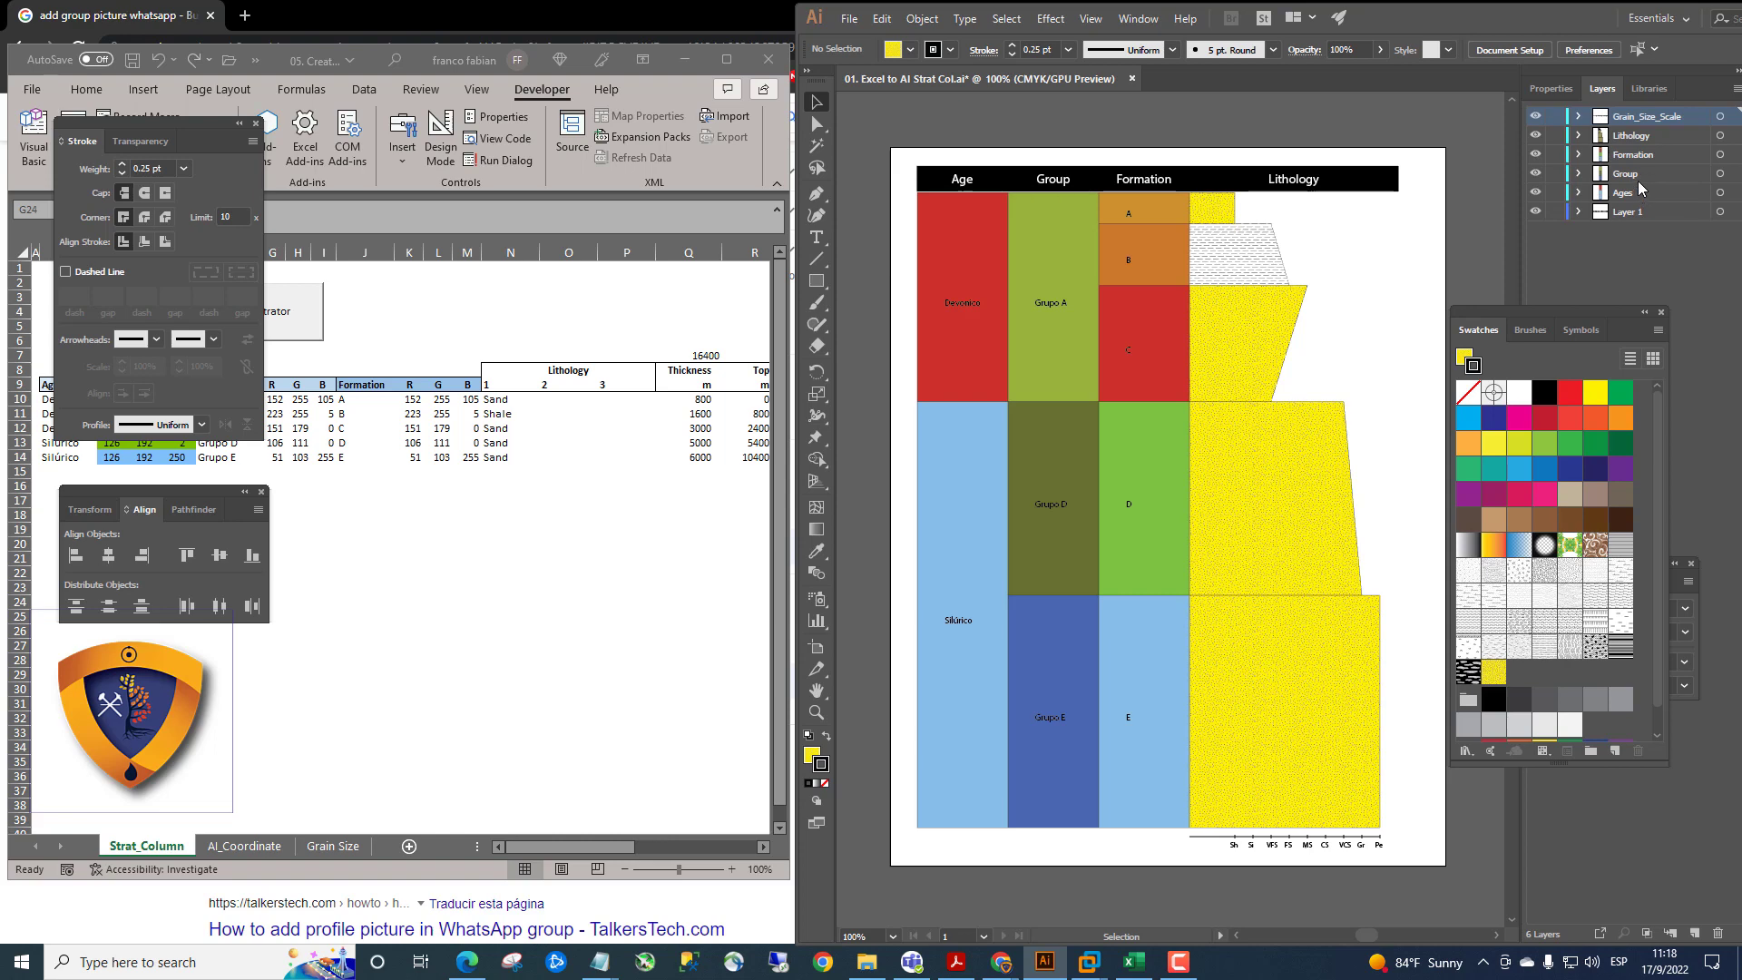
# Delete the selected column layers and their artwork, confirming Yes
pyautogui.keyDown('shift'); pyautogui.click(1637, 182); pyautogui.keyUp('shift')
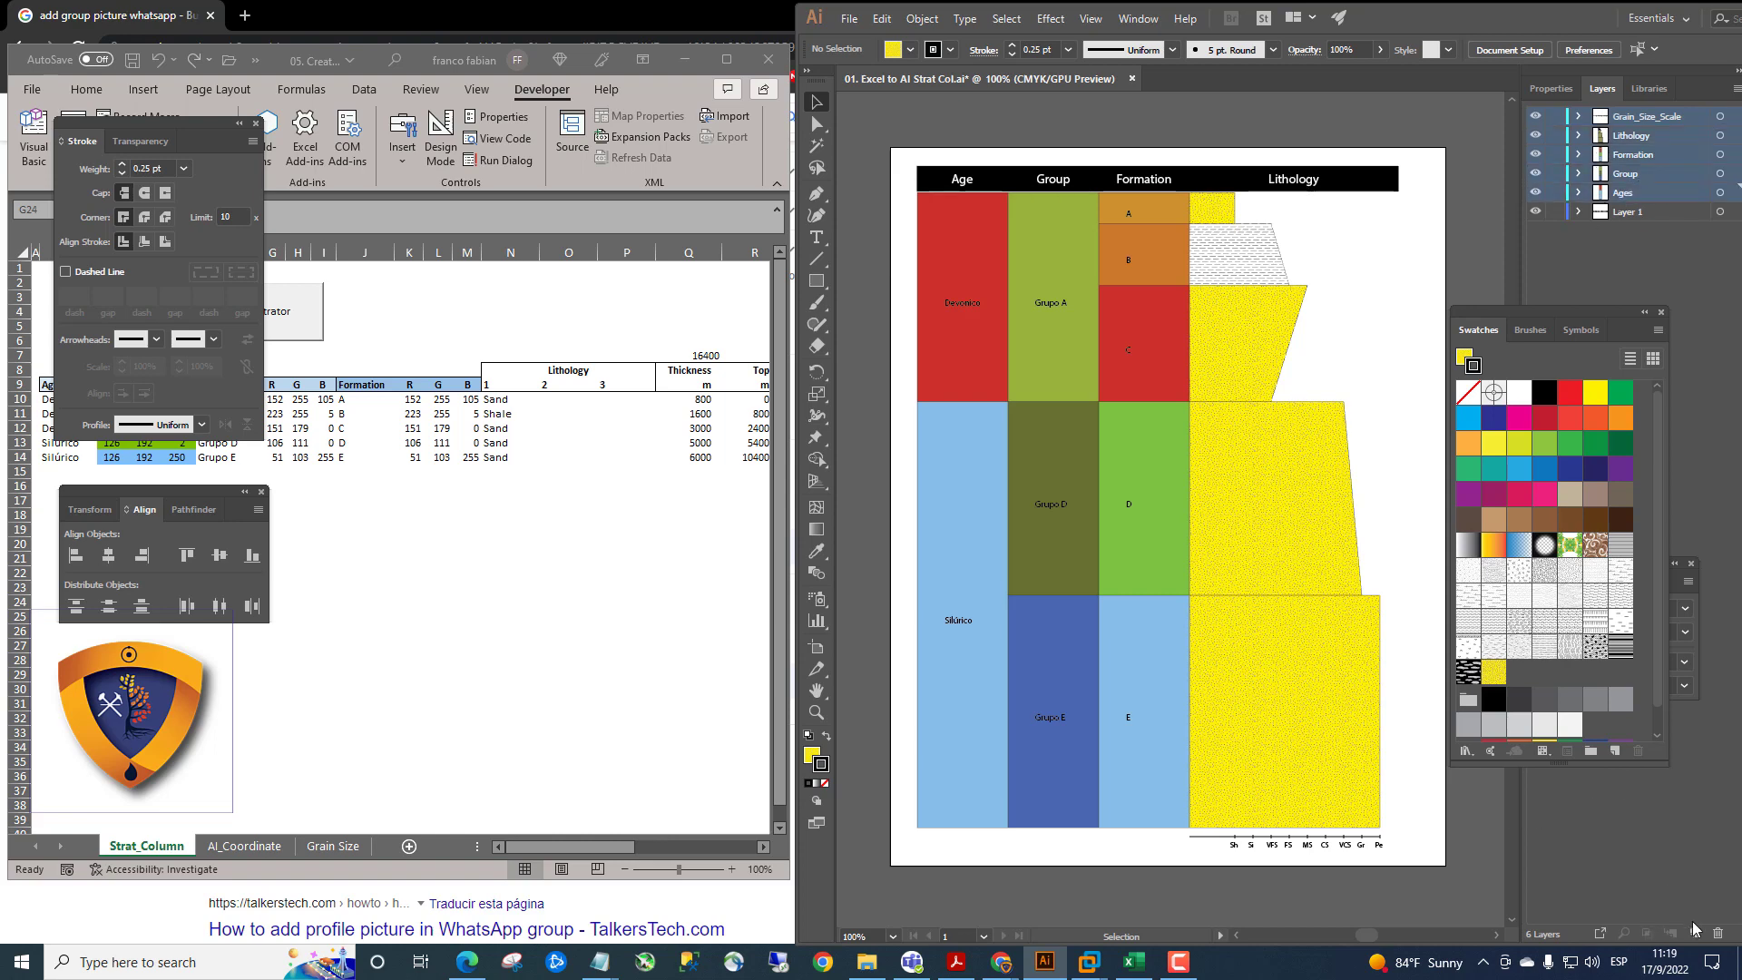
pyautogui.click(1717, 933)
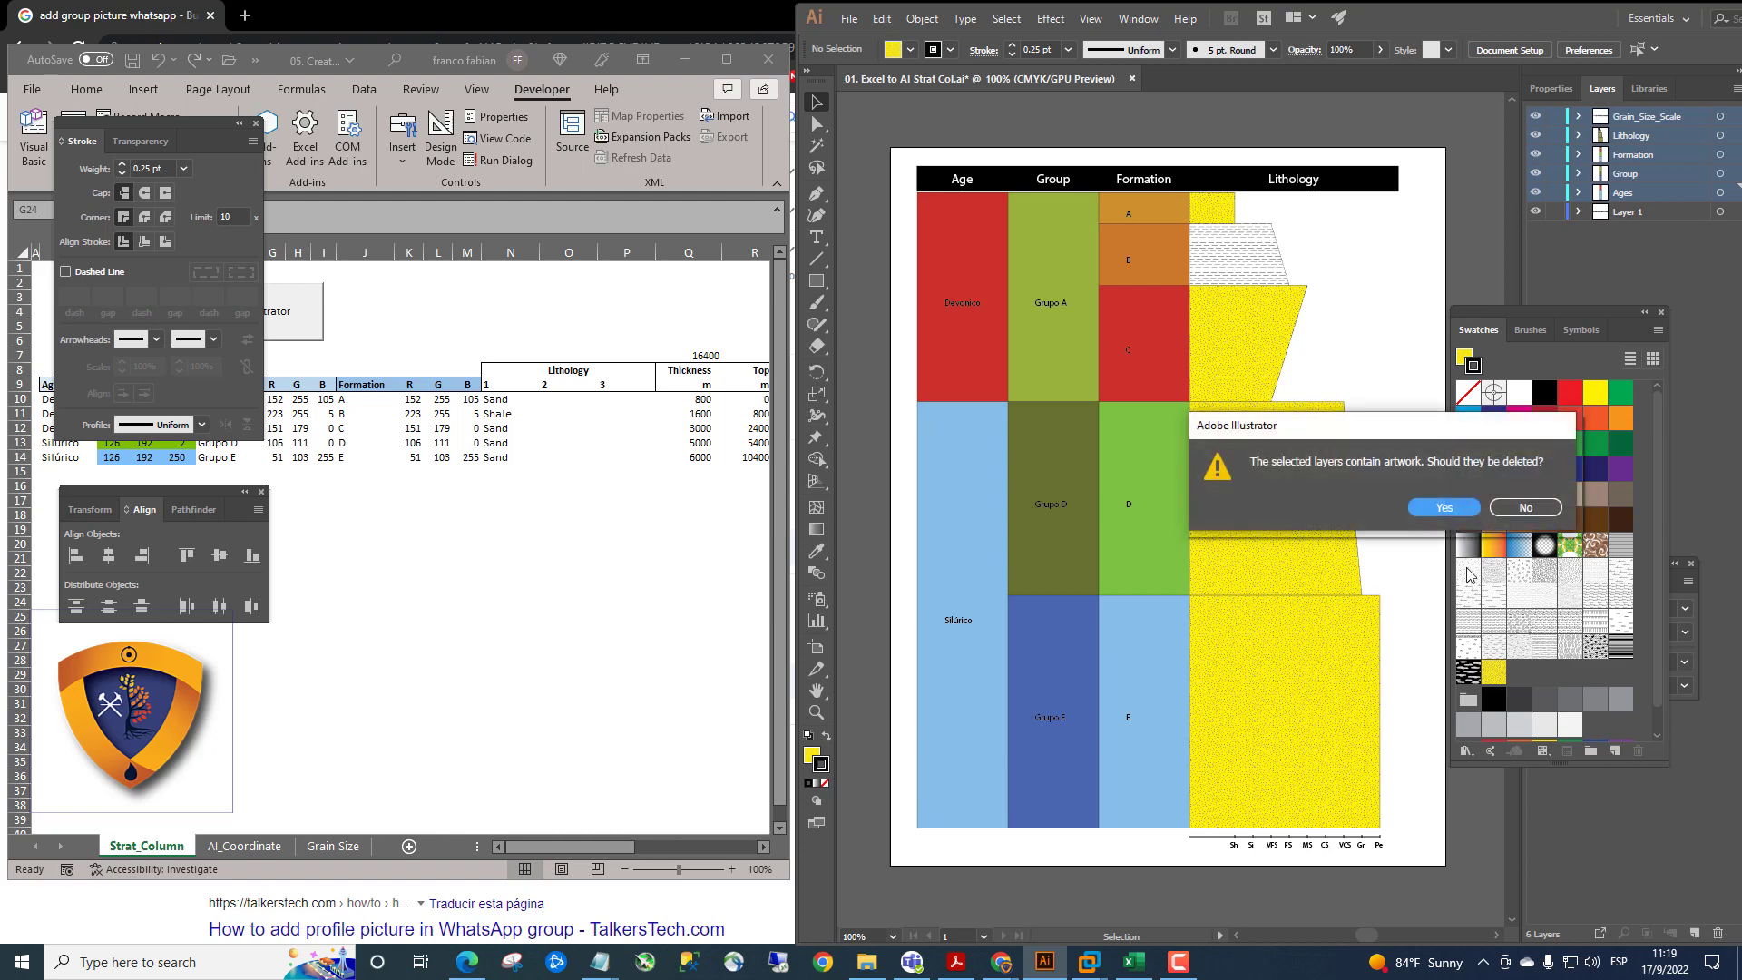
pyautogui.click(1444, 506)
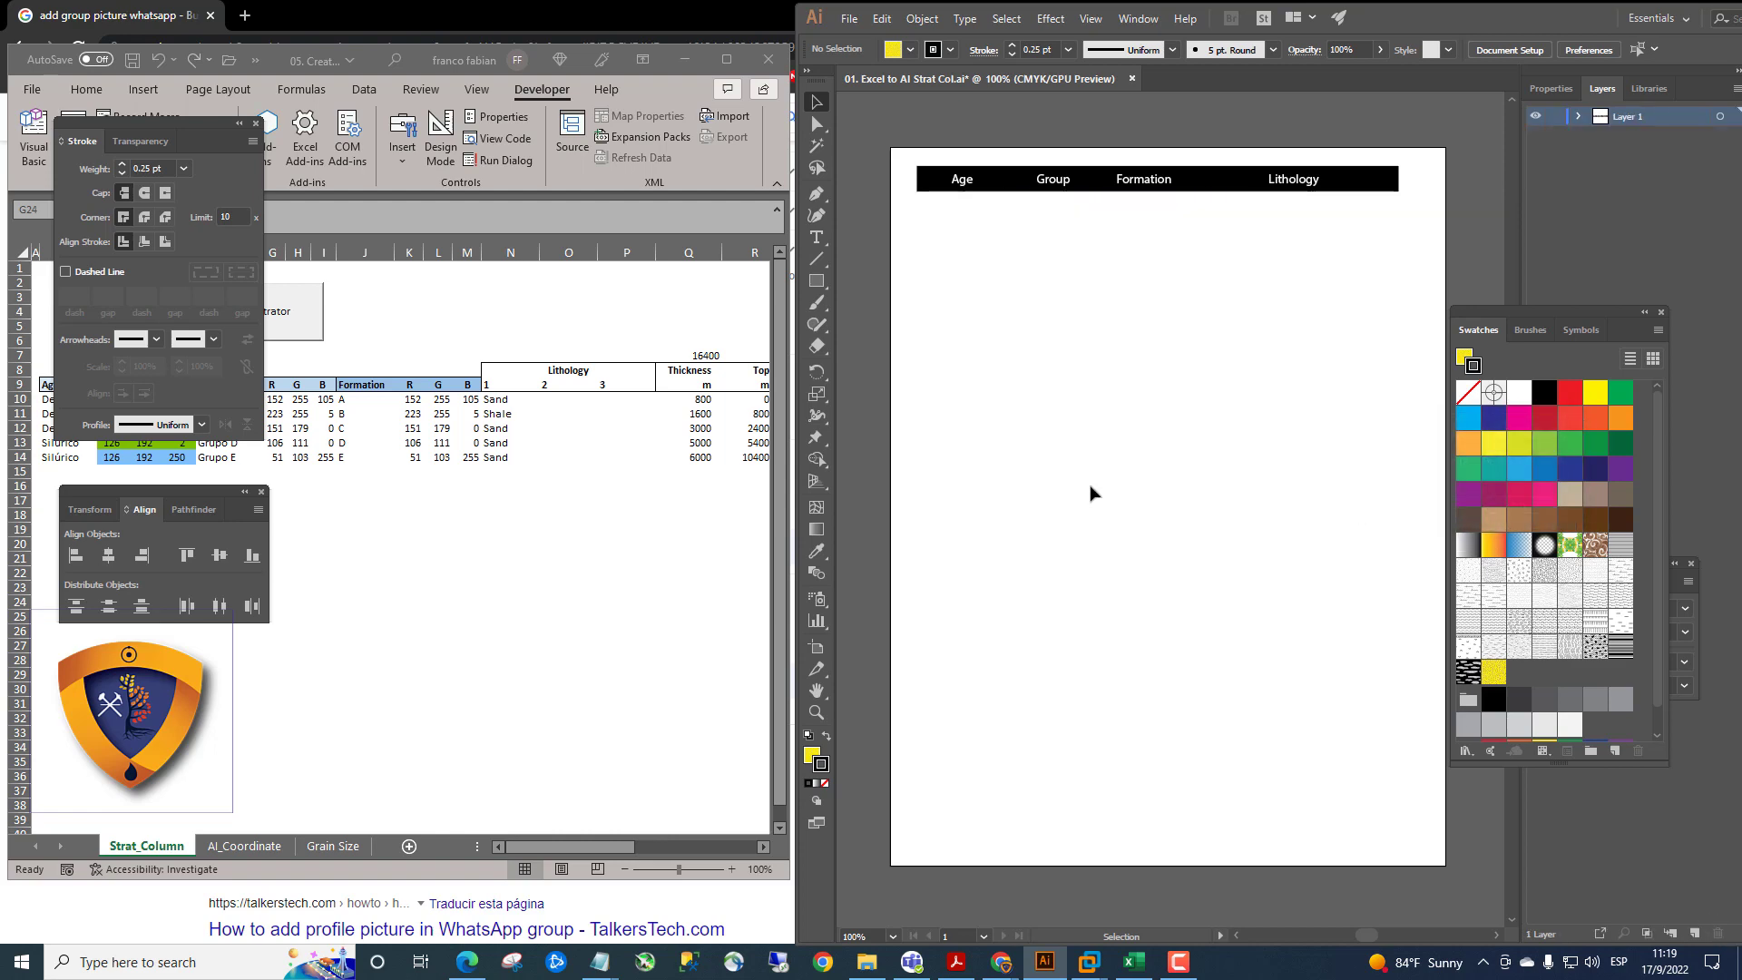
pyautogui.click(443, 653)
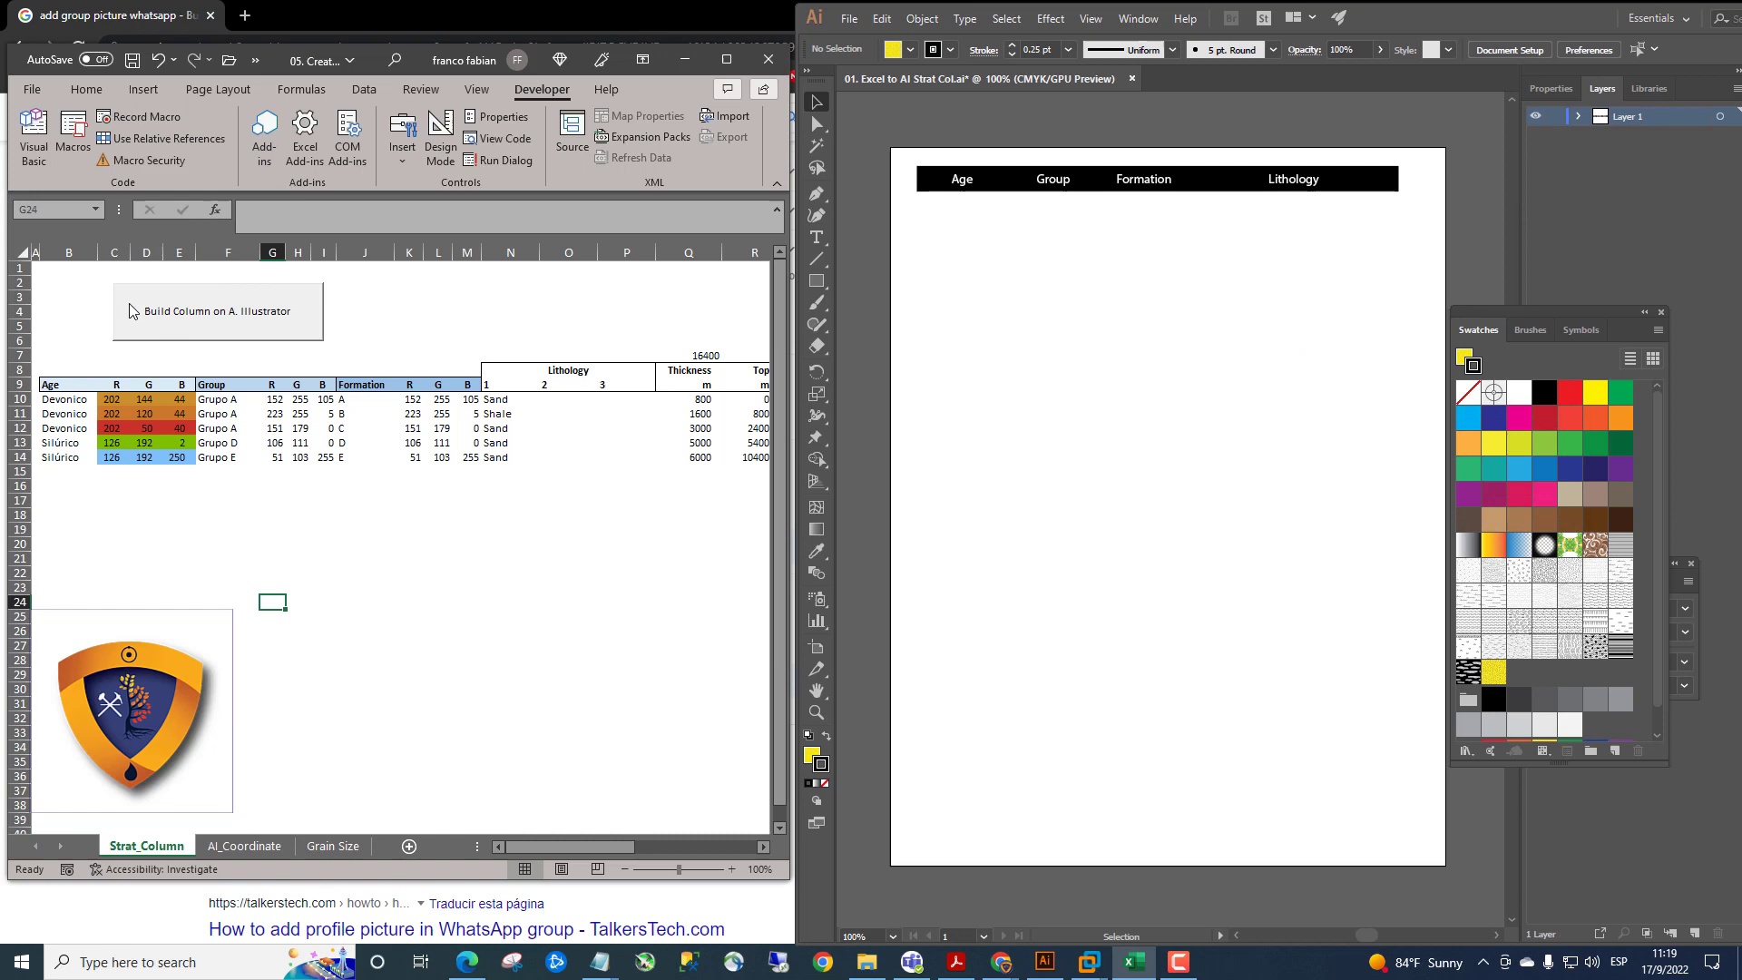
# Run the Build Column on A. Illustrator macro from the Excel sheet
pyautogui.click(193, 315)
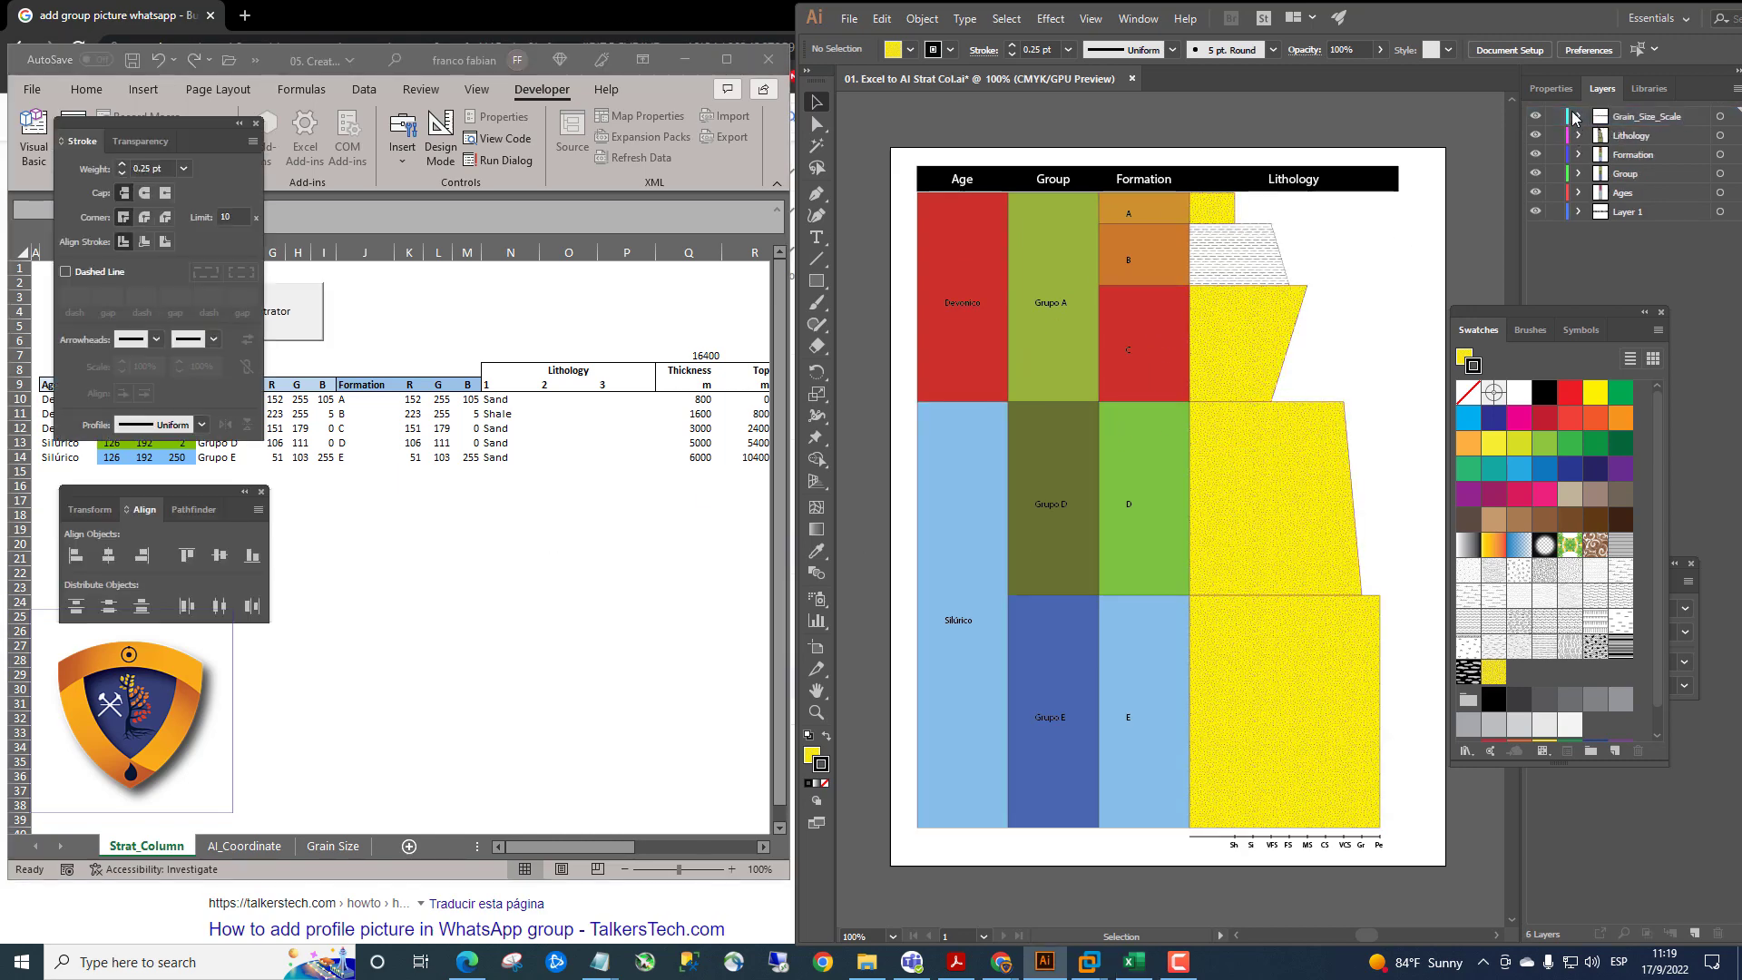
pyautogui.click(1577, 118)
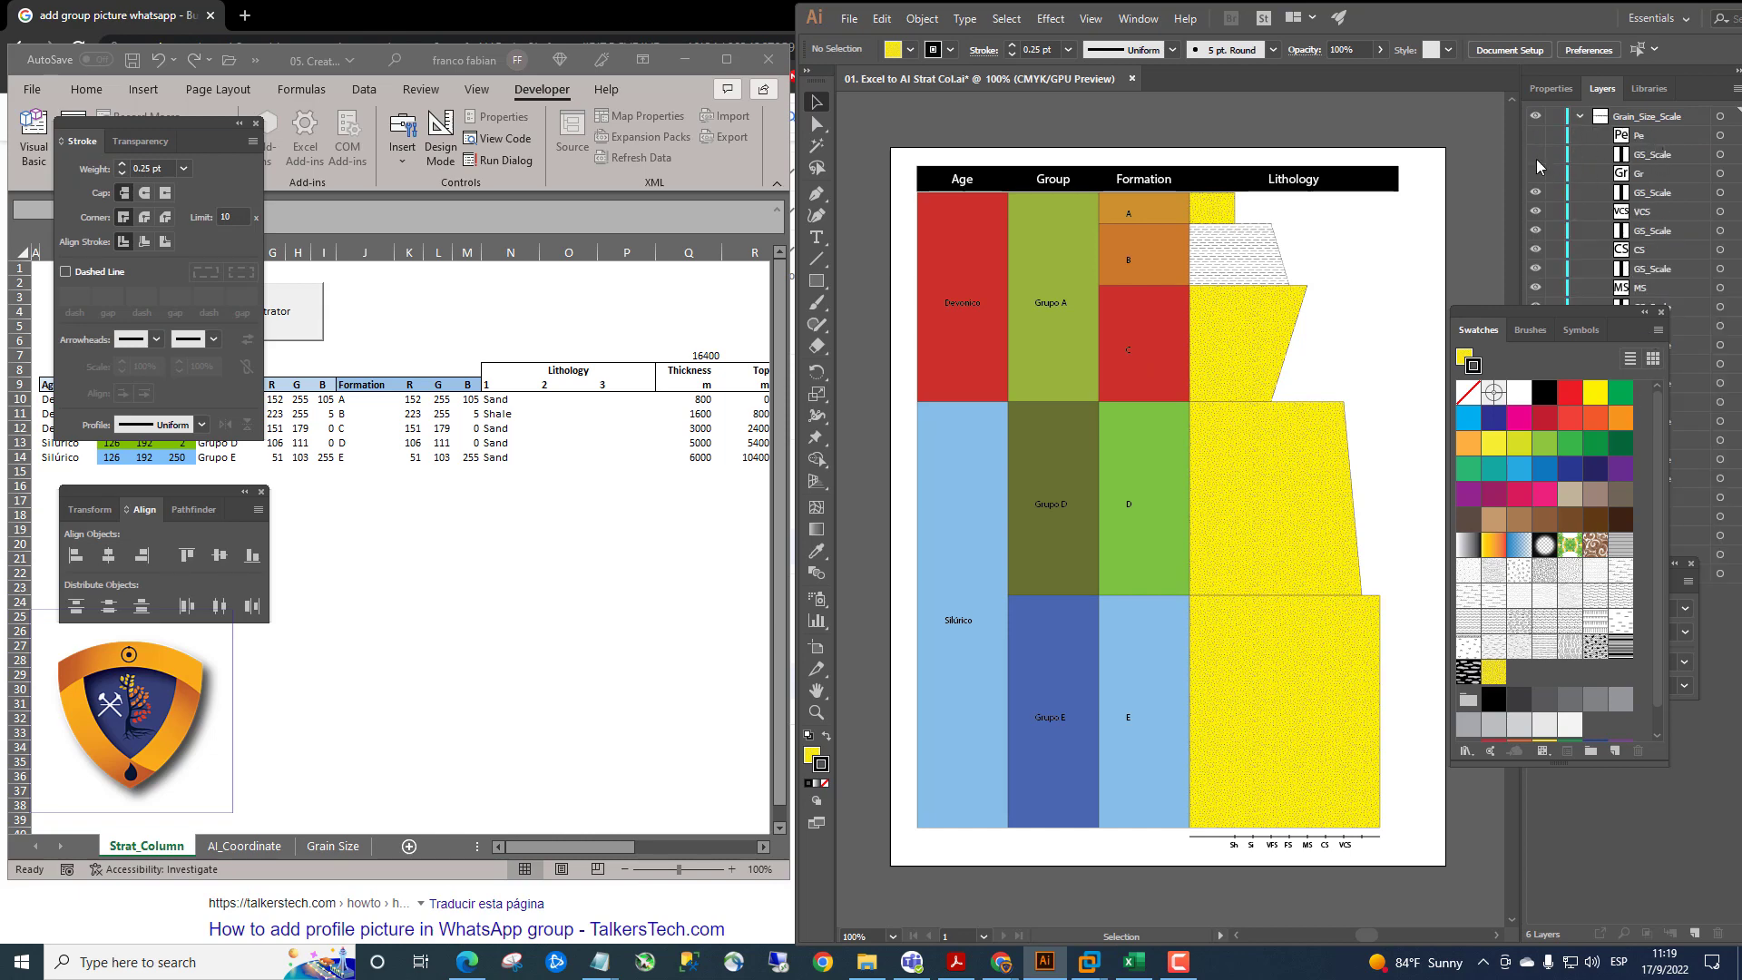
pyautogui.click(1537, 137)
pyautogui.click(1580, 119)
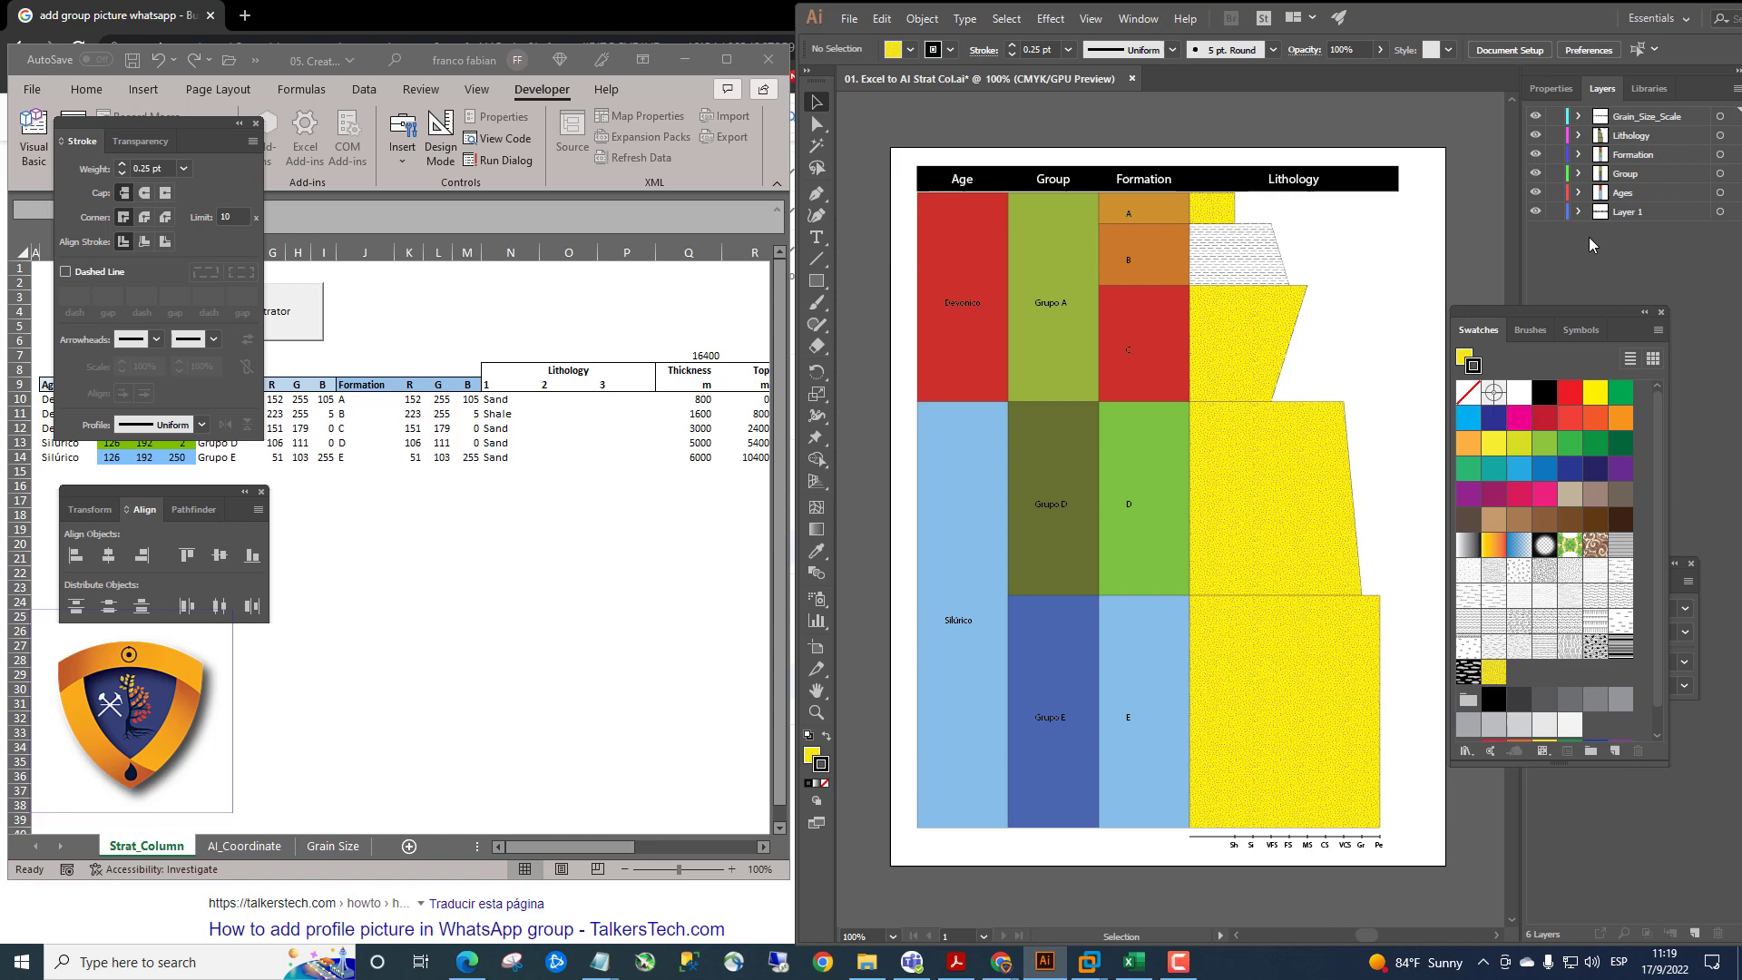
pyautogui.click(1579, 193)
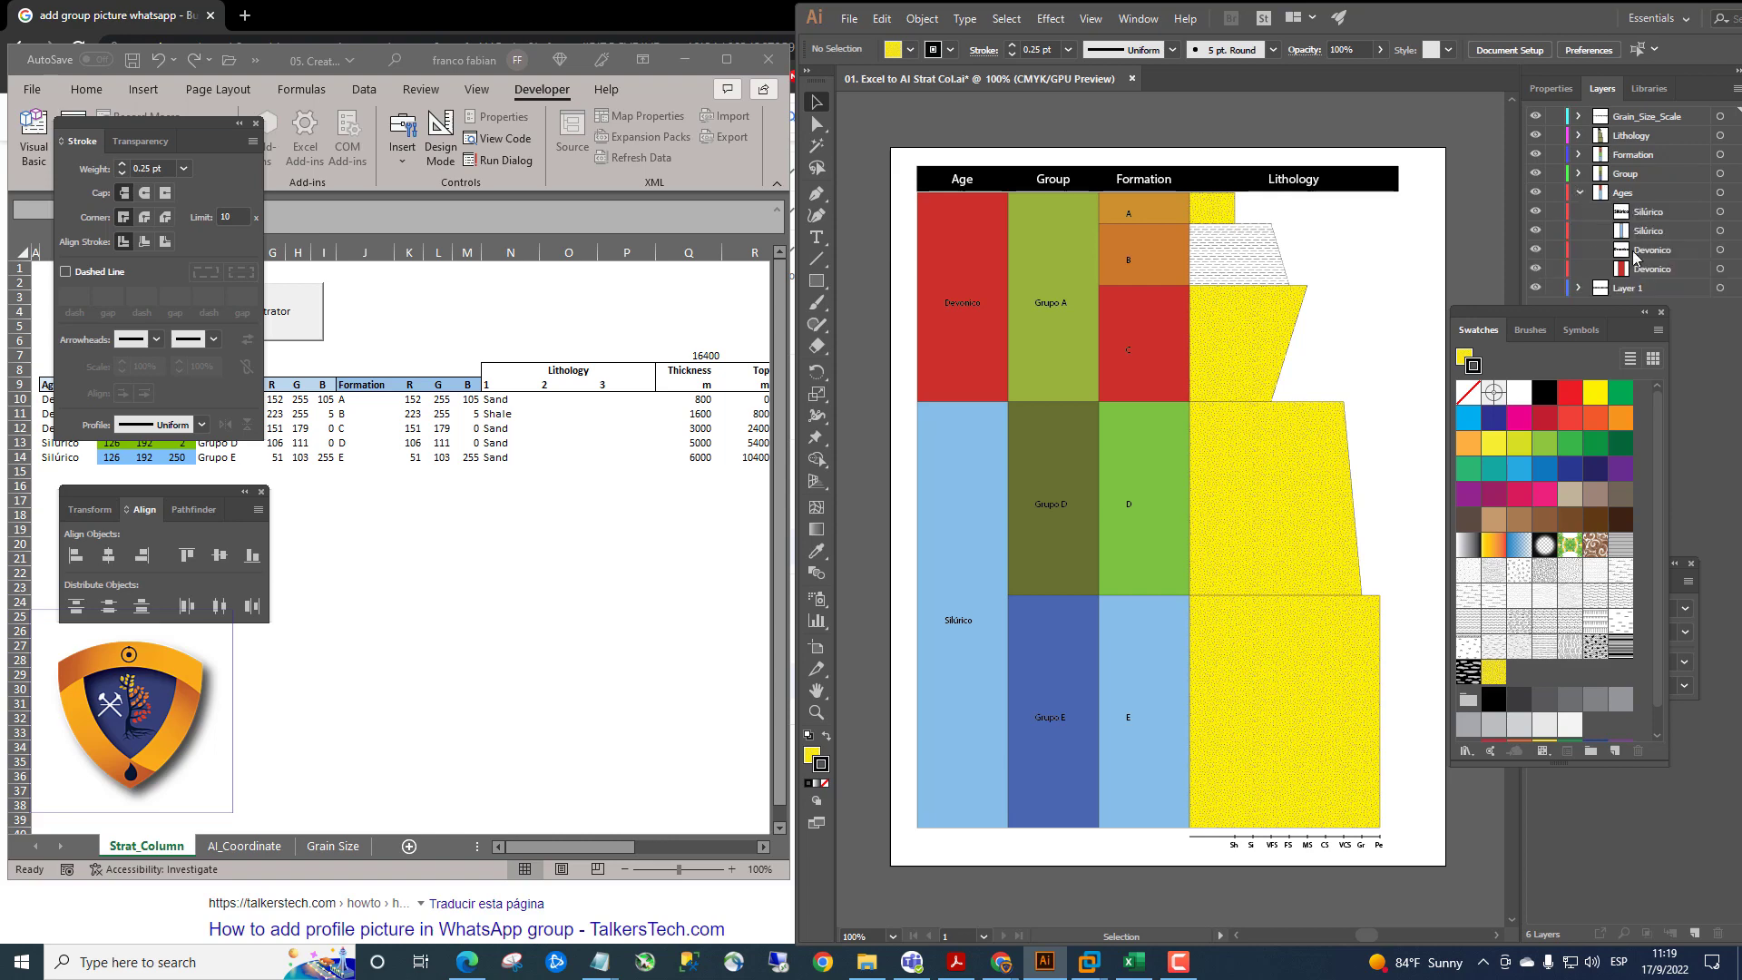
pyautogui.click(1535, 211)
pyautogui.click(1538, 230)
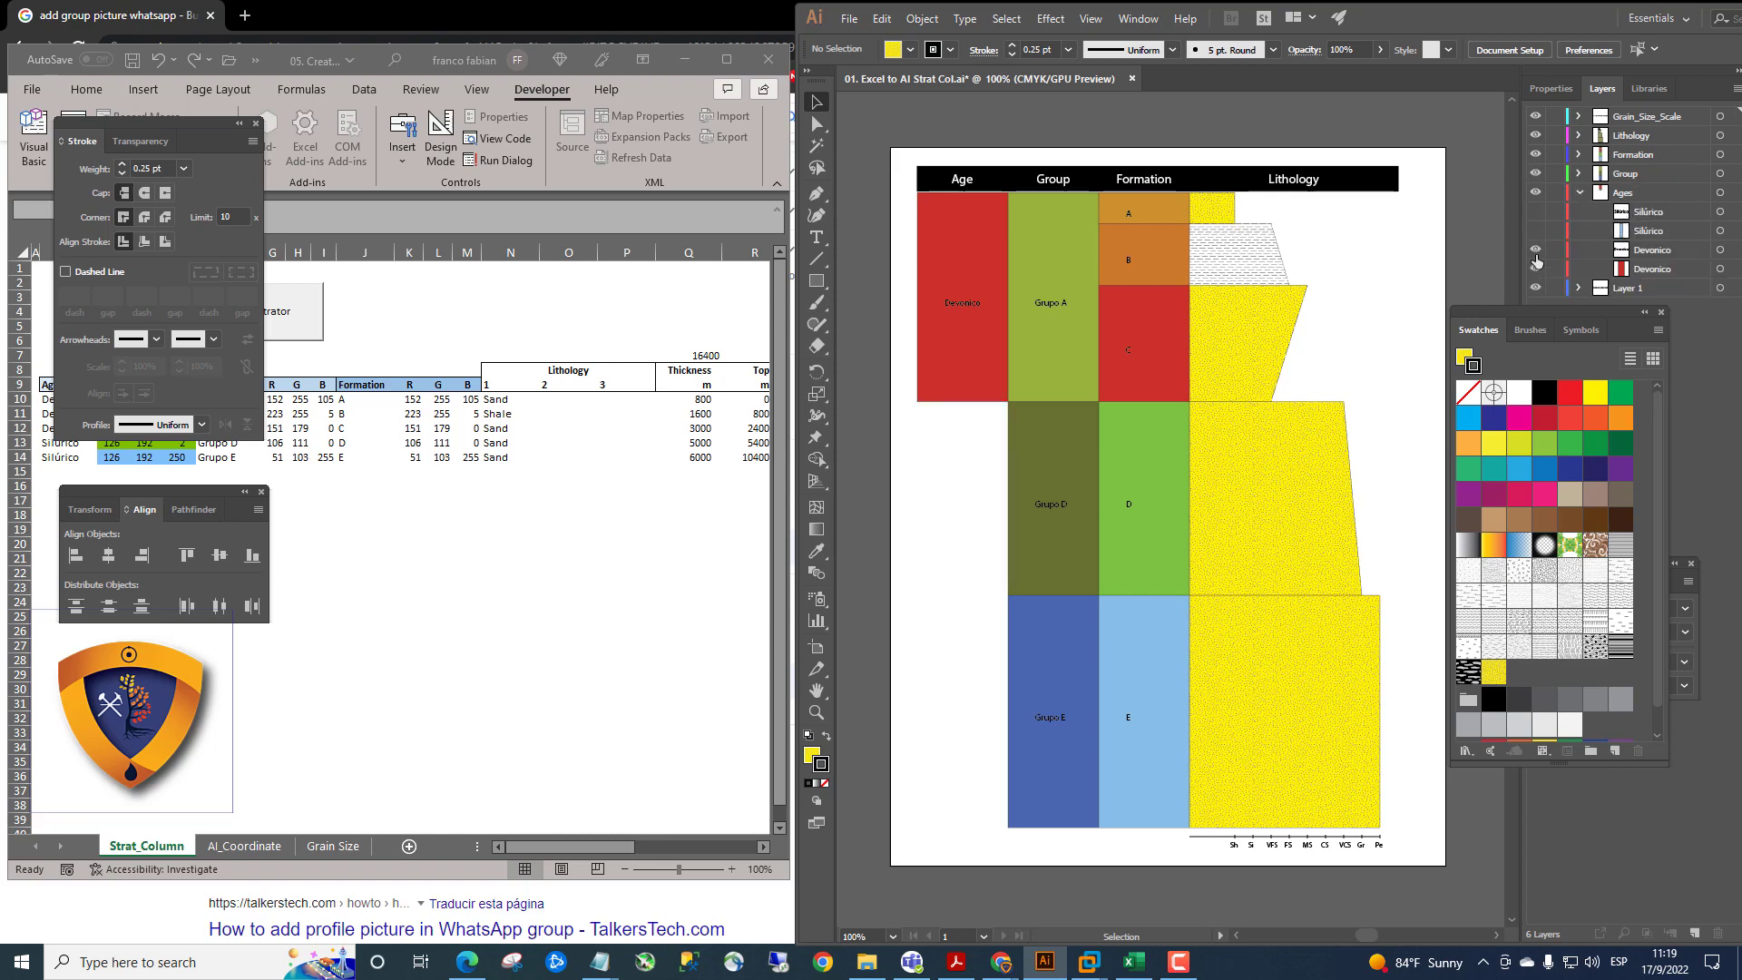
pyautogui.click(1537, 250)
pyautogui.click(1537, 268)
pyautogui.click(1537, 230)
pyautogui.click(1535, 211)
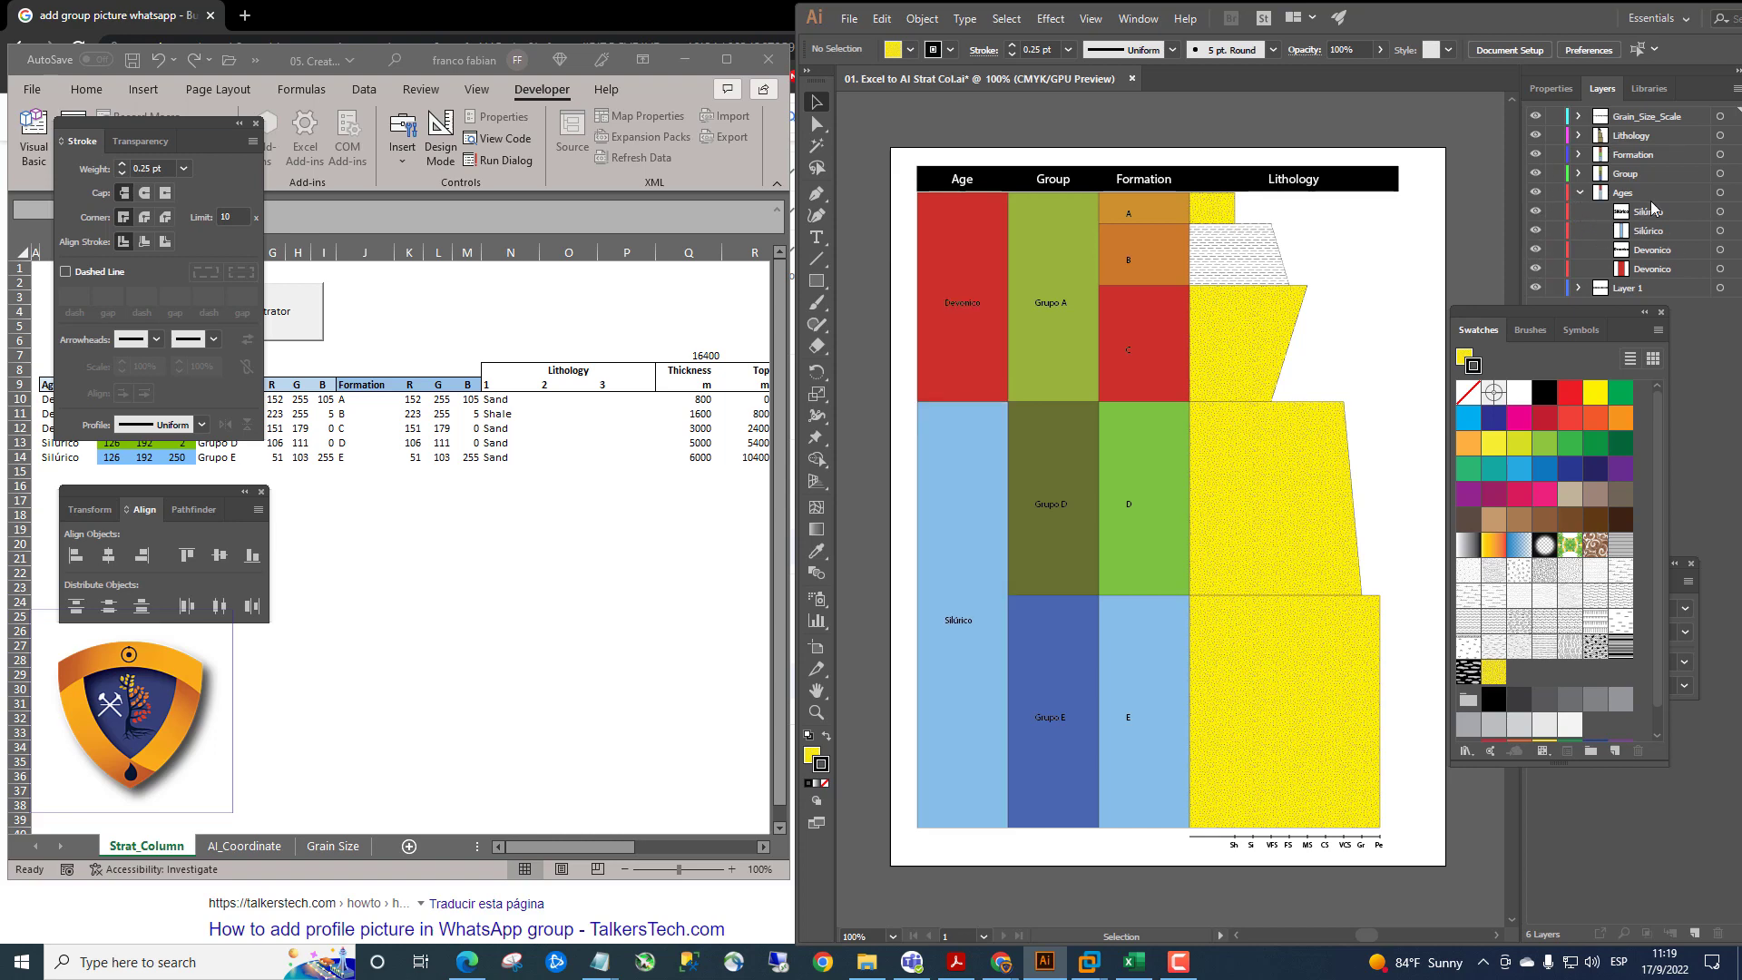
pyautogui.click(528, 336)
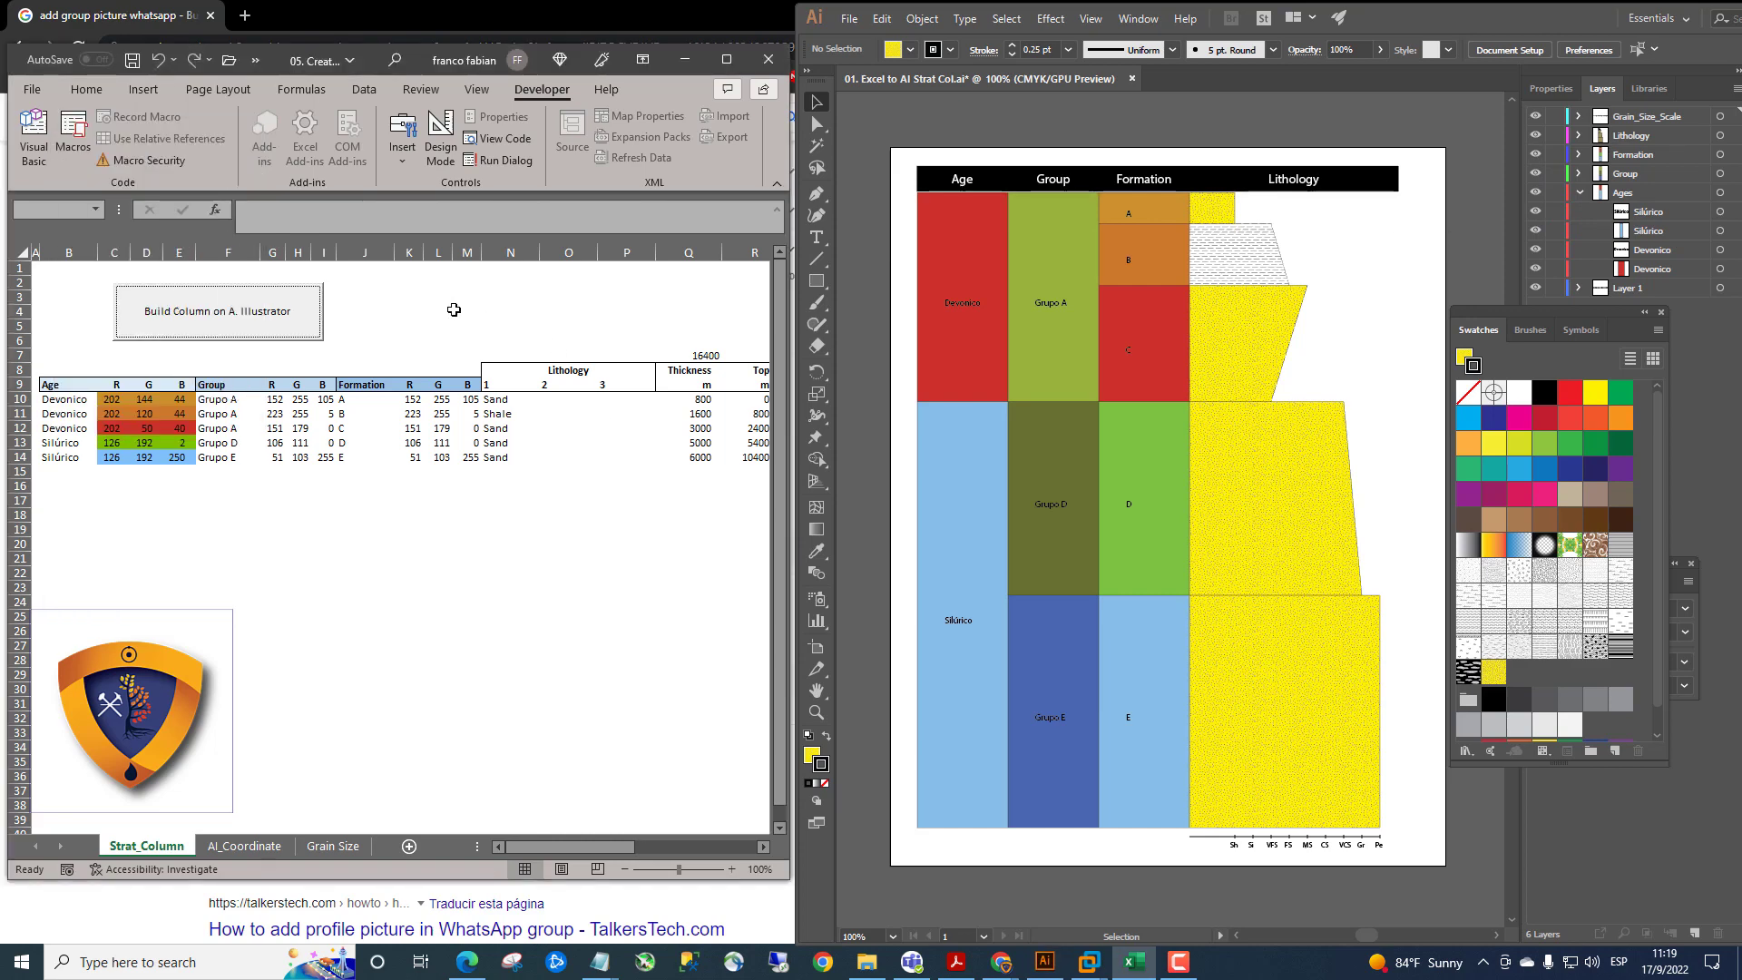
pyautogui.moveTo(483, 276); pyautogui.dragTo(540, 362)
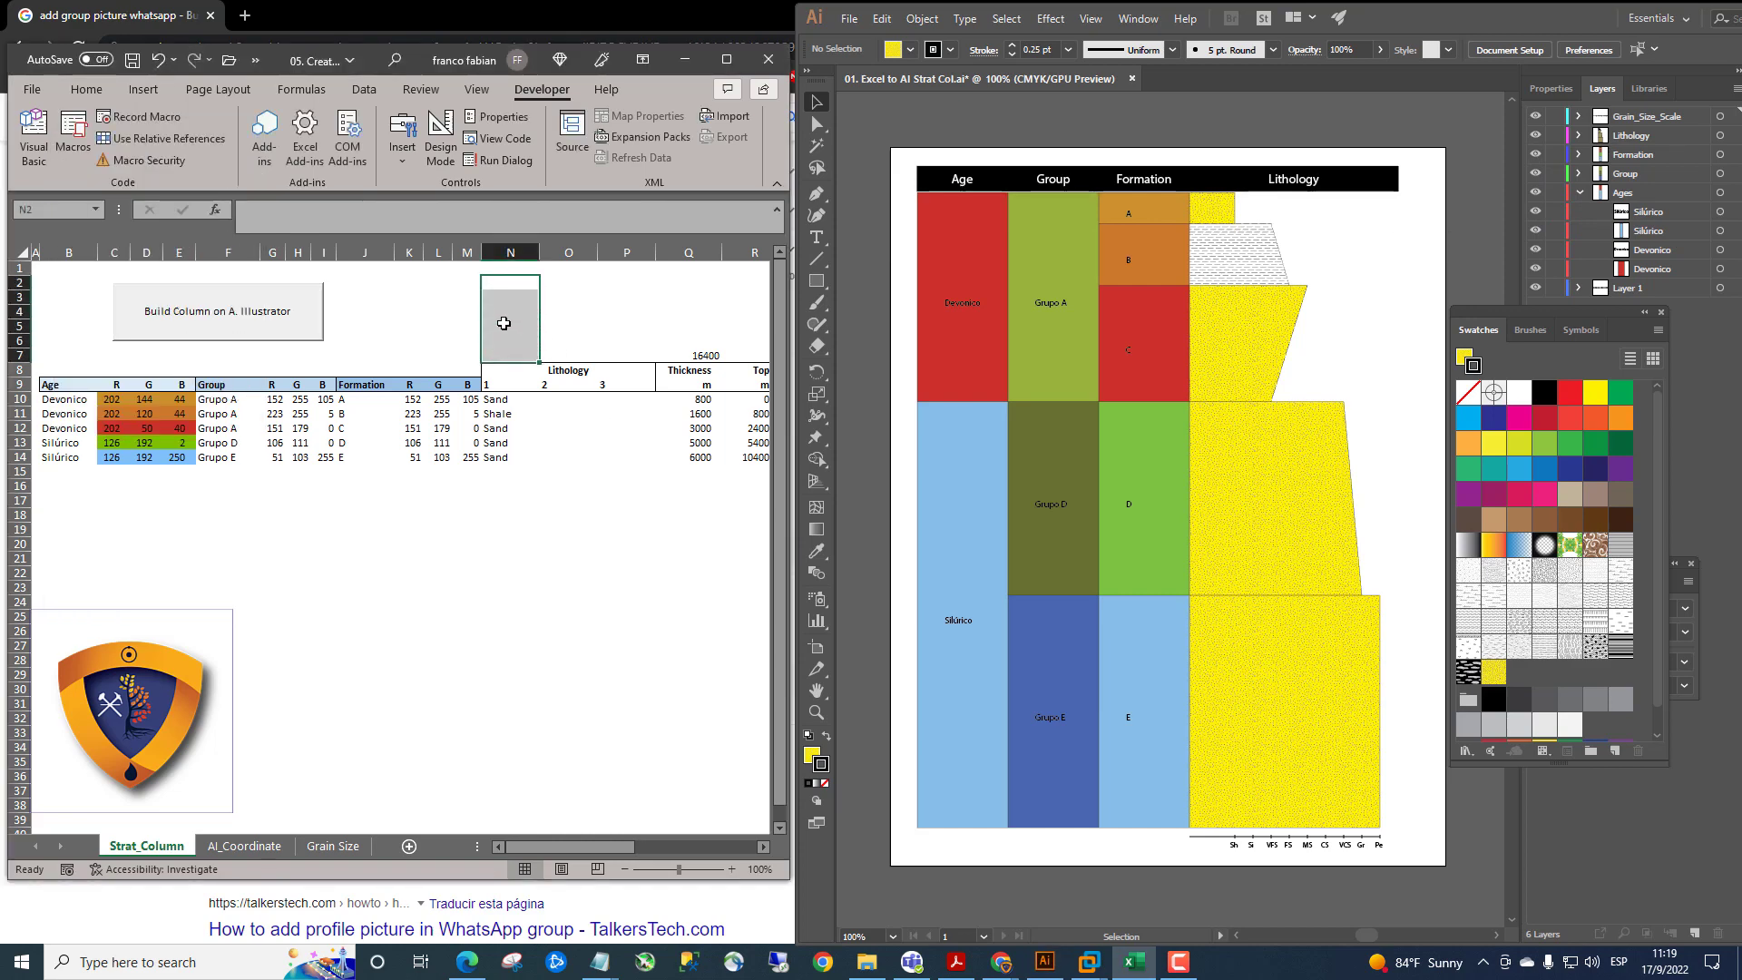
pyautogui.moveTo(502, 287); pyautogui.dragTo(503, 324)
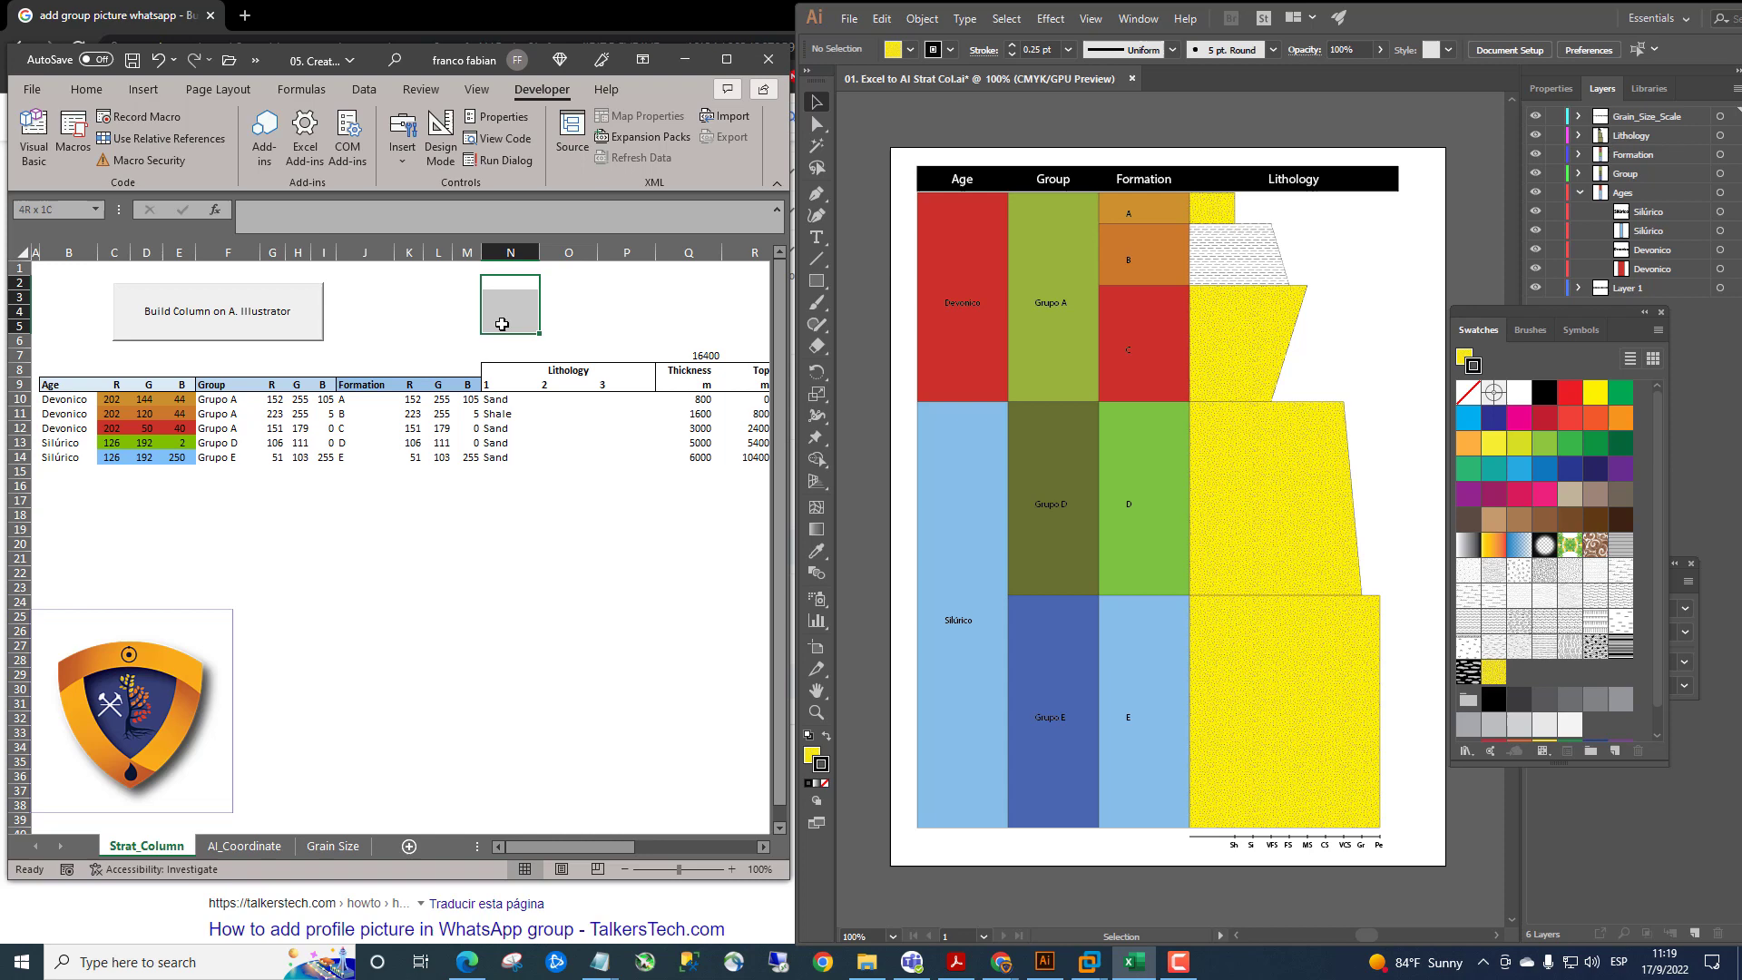
pyautogui.moveTo(502, 324); pyautogui.dragTo(639, 518)
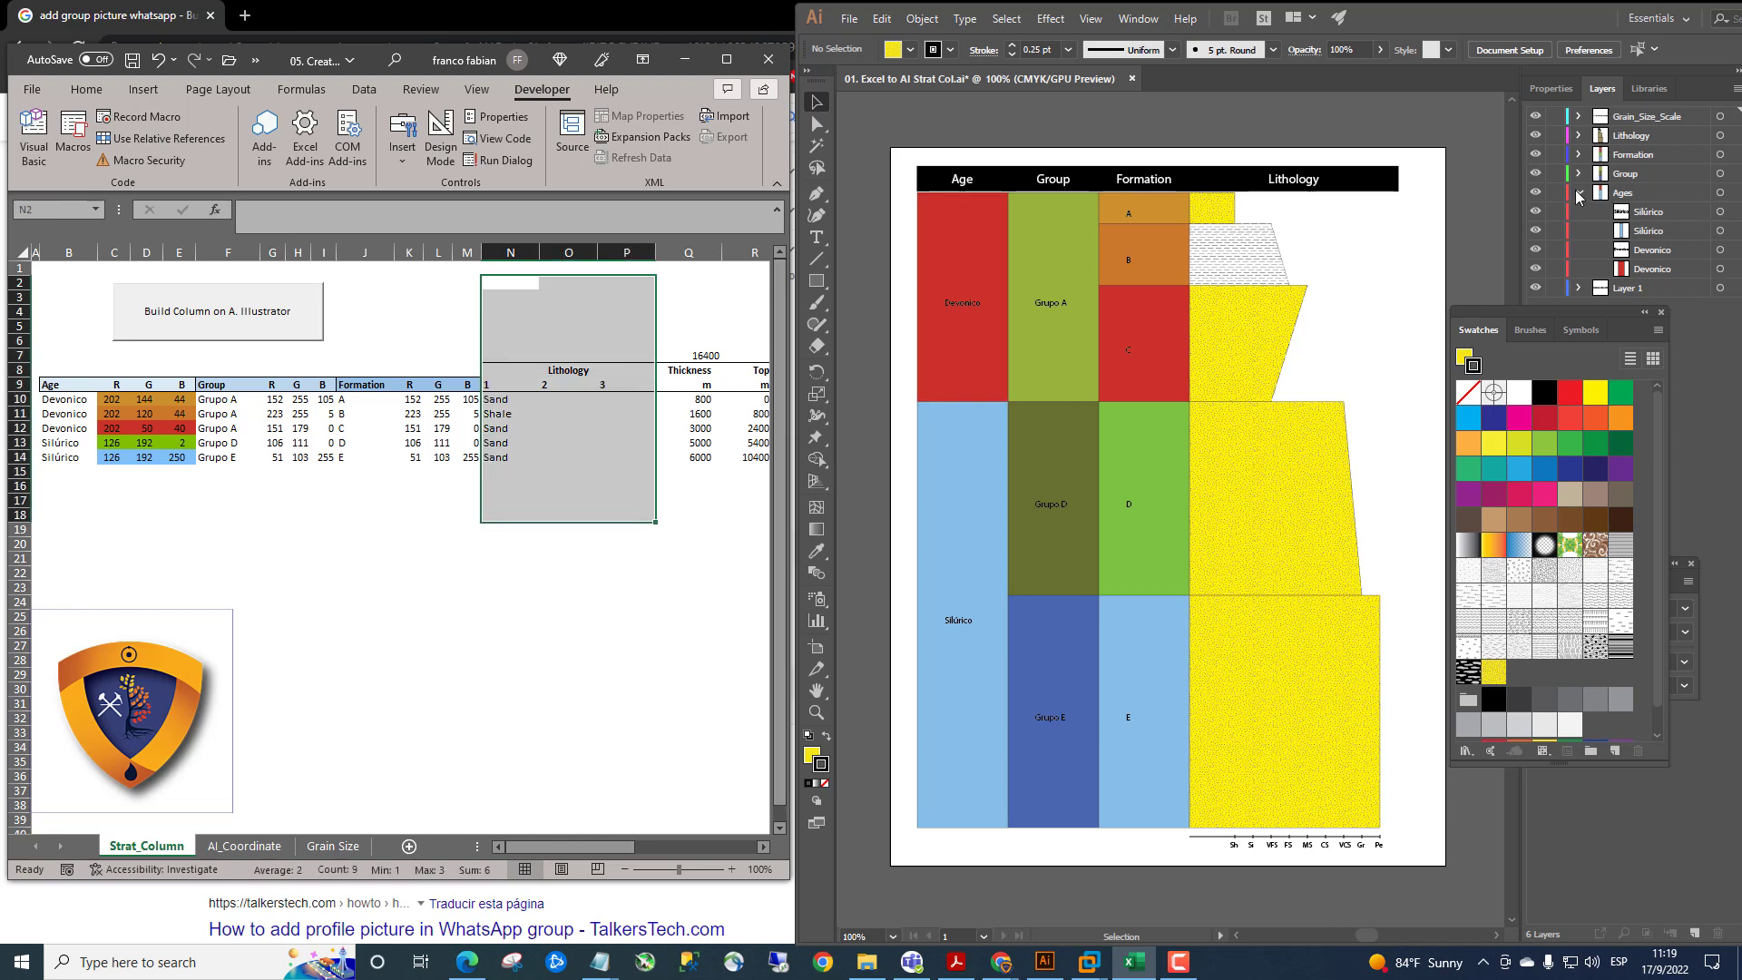
pyautogui.click(1578, 196)
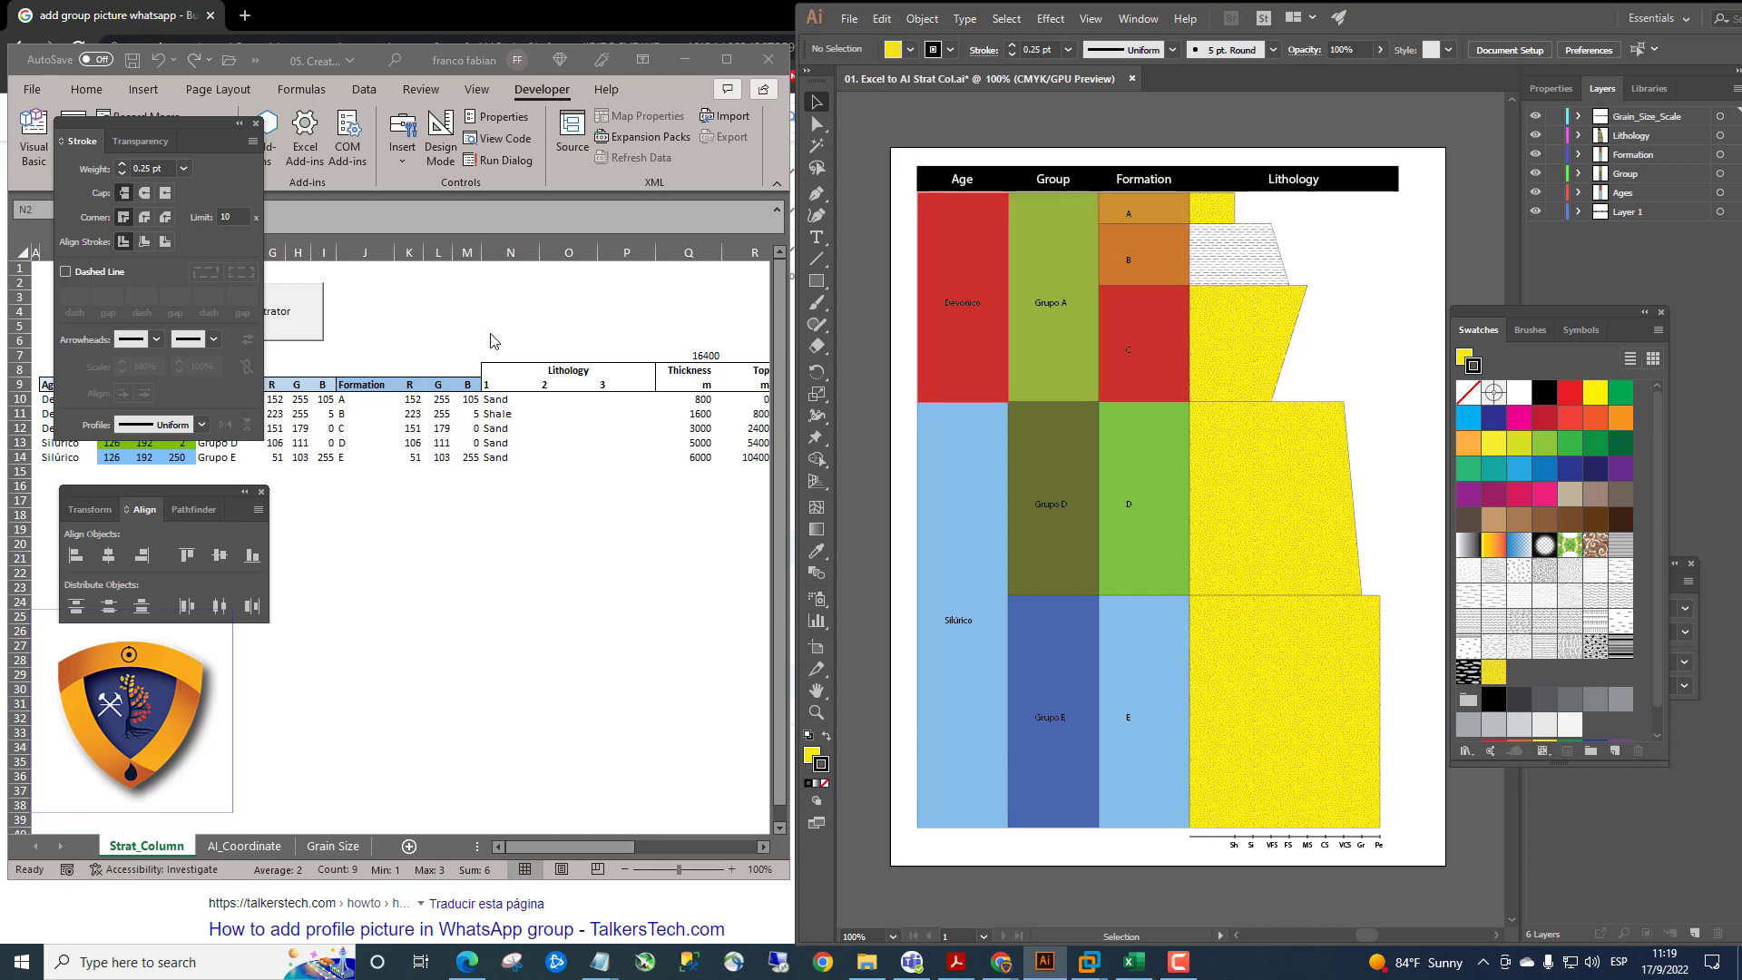
pyautogui.click(375, 599)
pyautogui.click(263, 573)
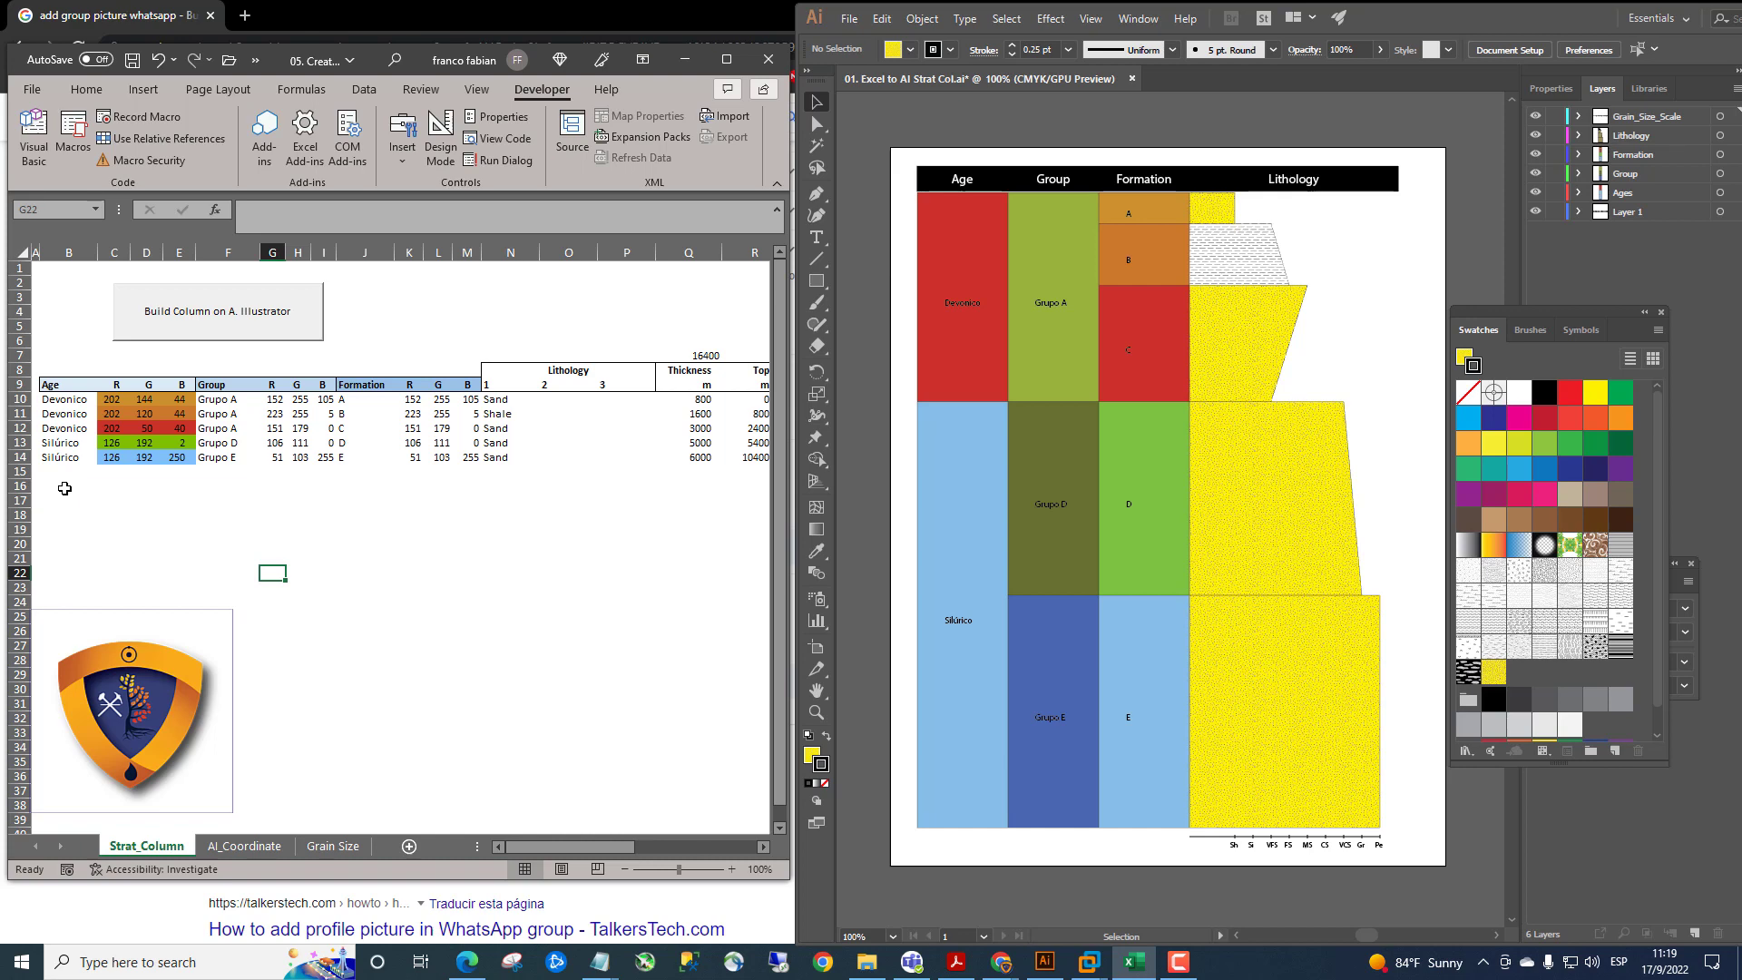
pyautogui.moveTo(64, 488); pyautogui.dragTo(681, 568)
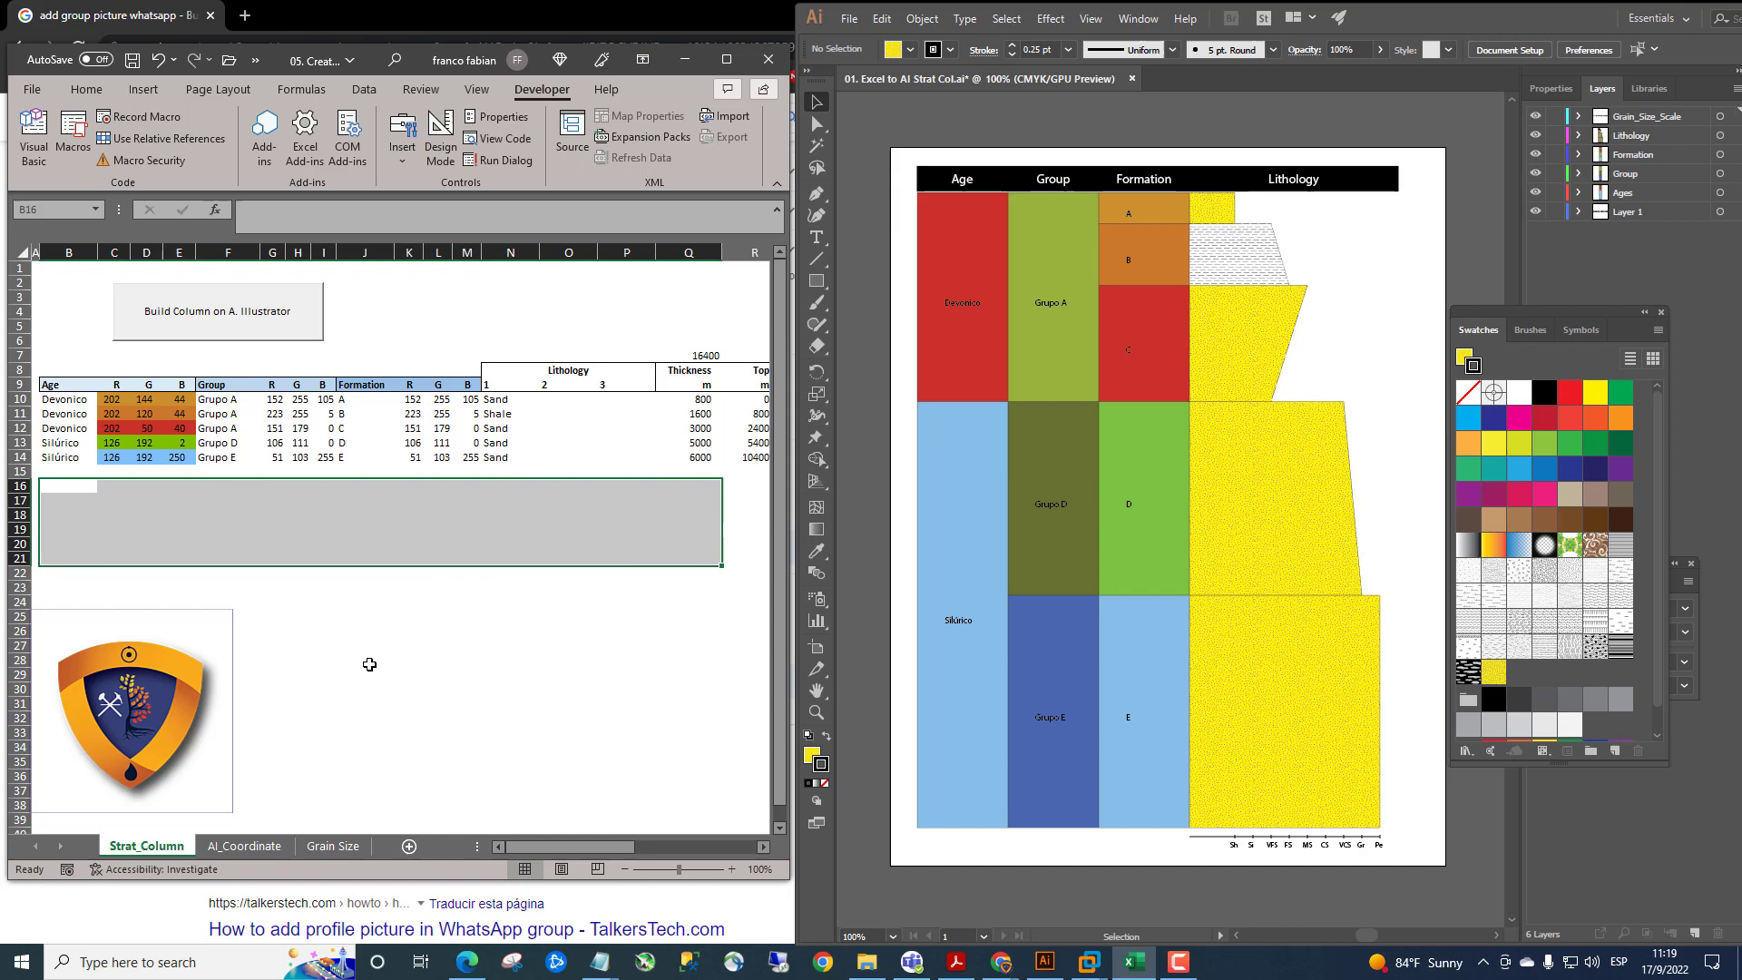